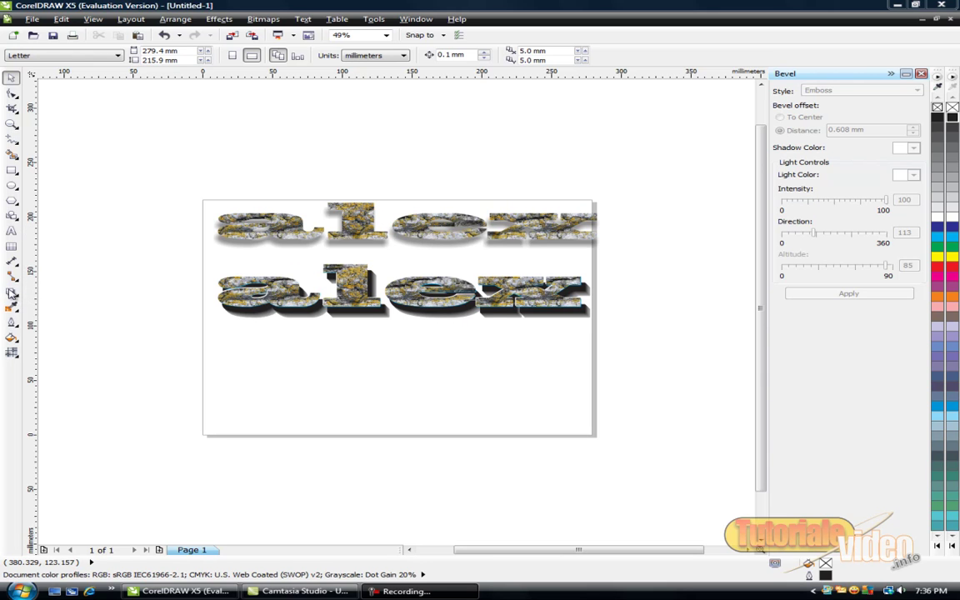
# Step: Use the Drop Shadow tool to set the upper textured word's shadow offset to 0 mm in both directions
pyautogui.click(11, 294)
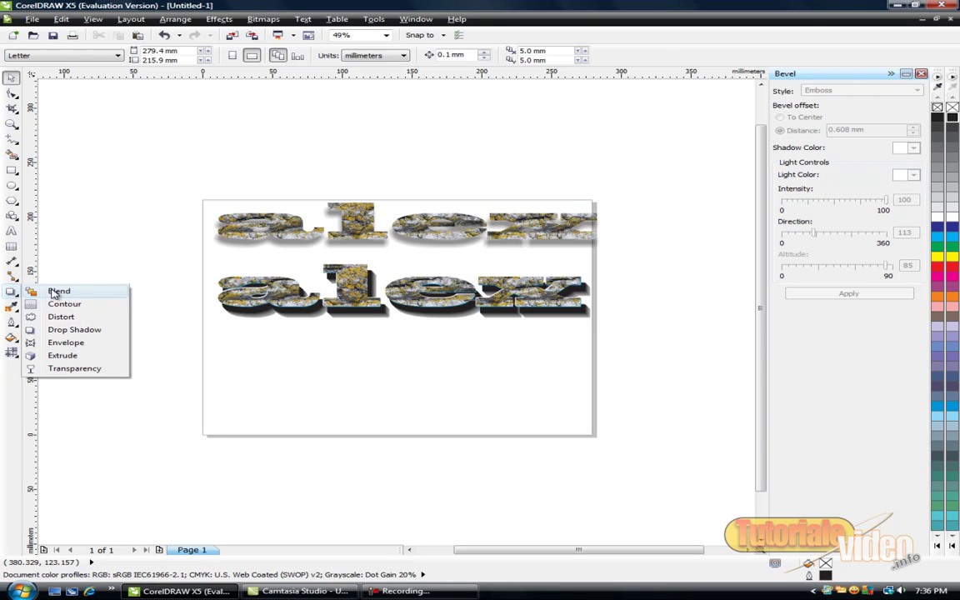
pyautogui.click(63, 331)
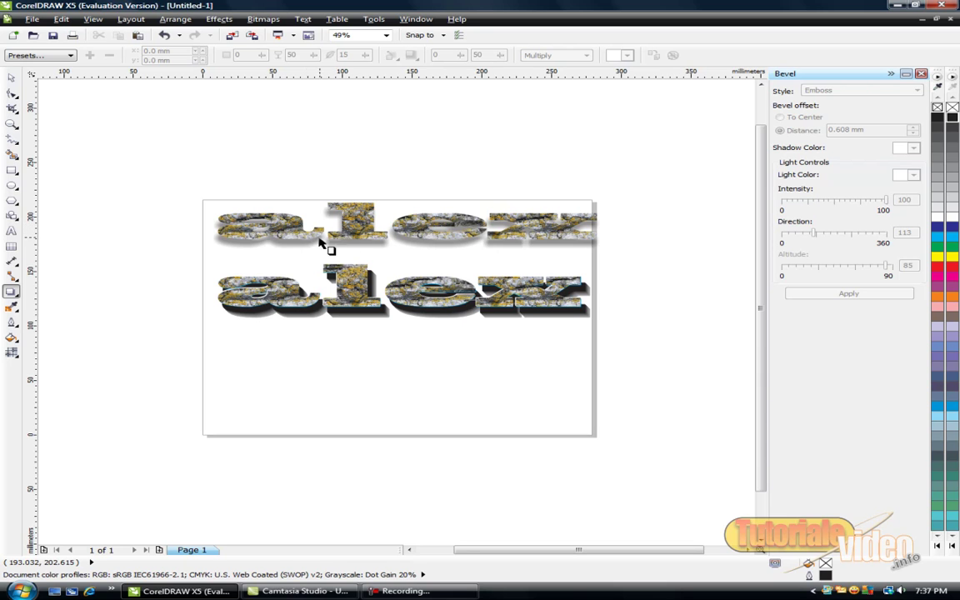
pyautogui.click(12, 291)
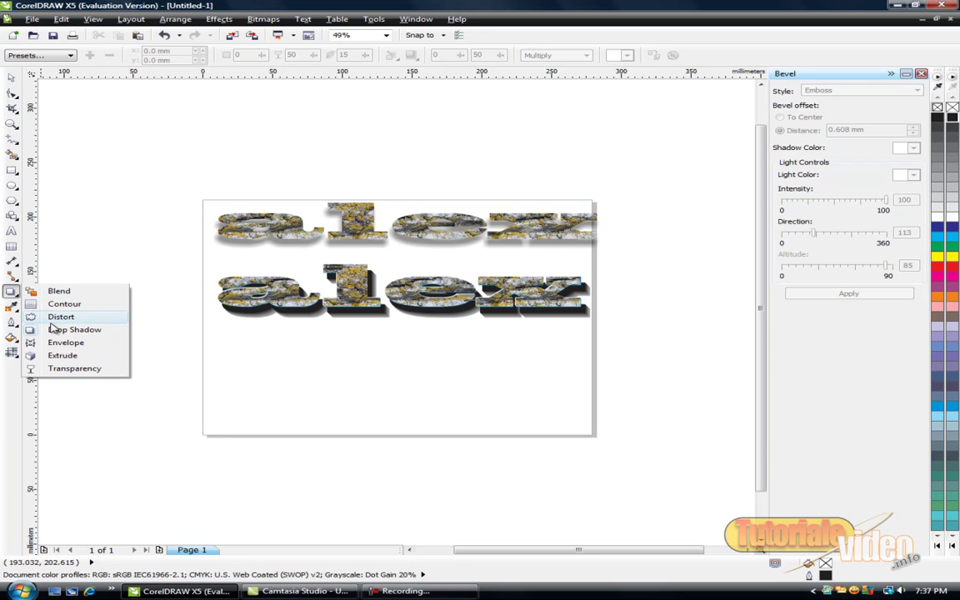
pyautogui.click(56, 329)
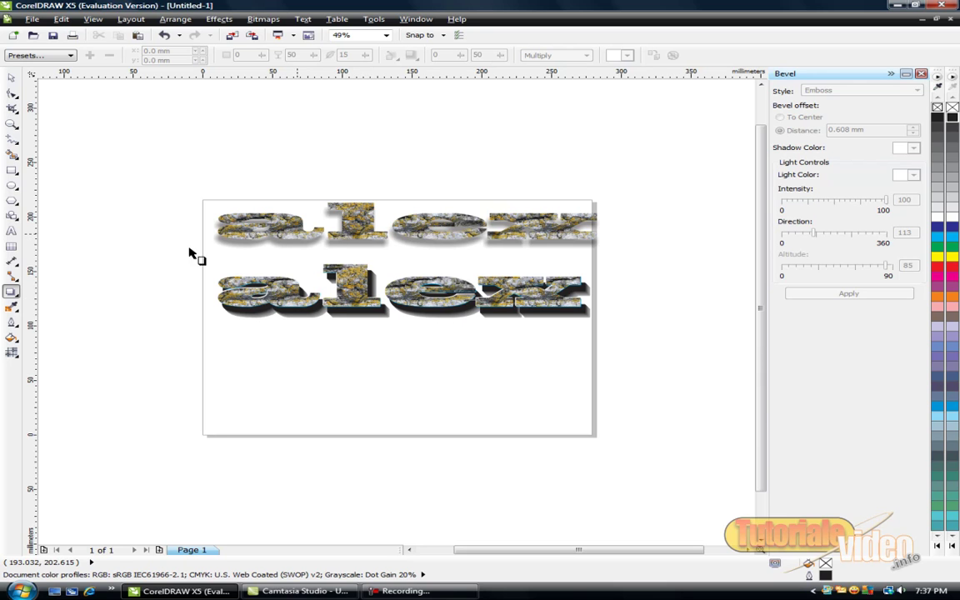
pyautogui.click(344, 223)
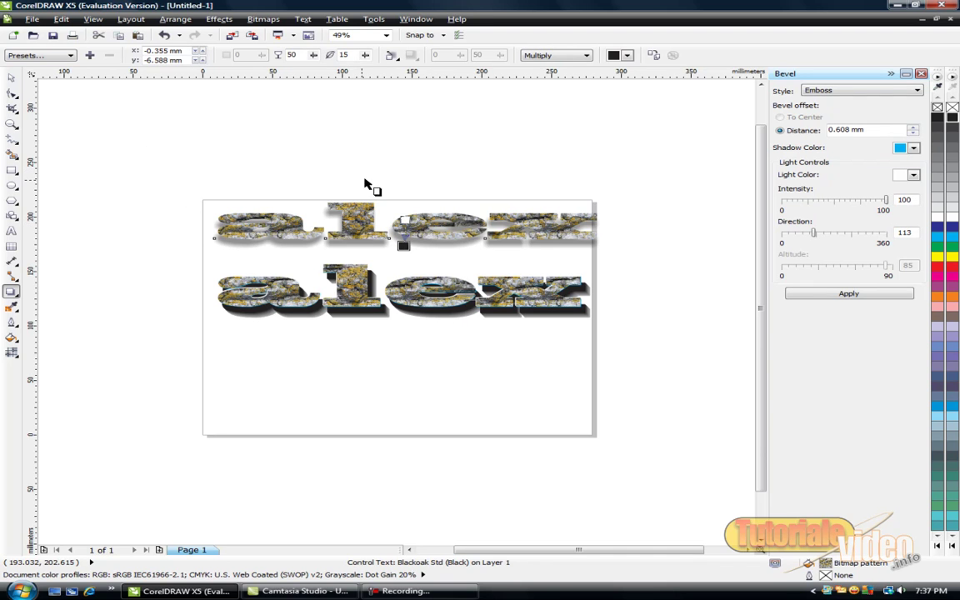
pyautogui.moveTo(403, 246); pyautogui.dragTo(362, 220)
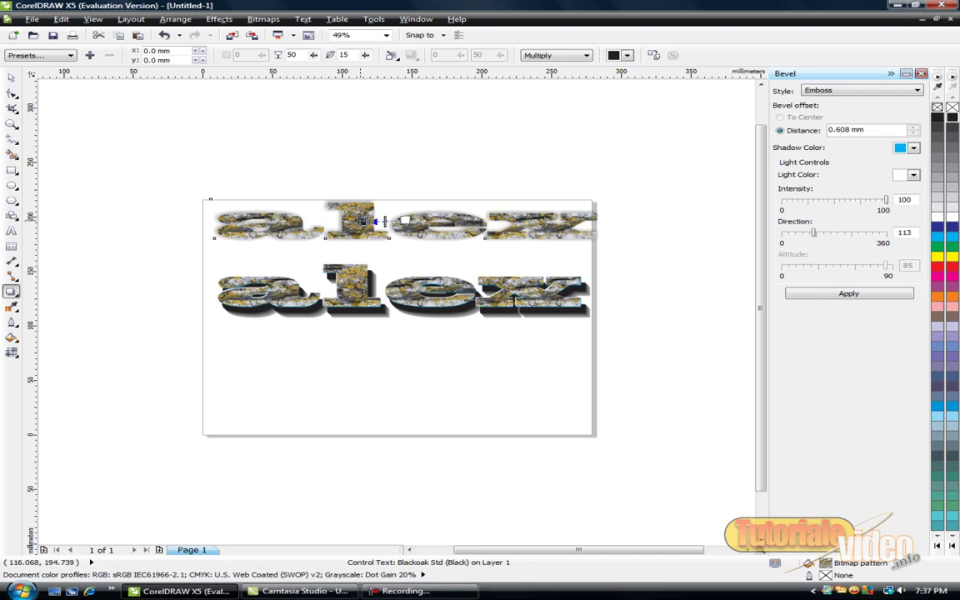
# Step: Delete both textured words so the page is empty
pyautogui.press('space')
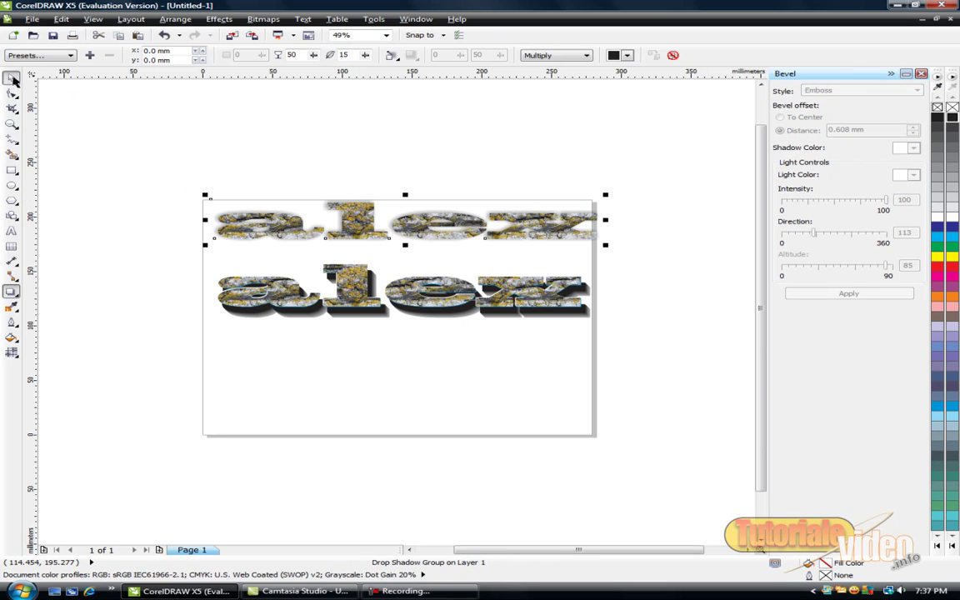
pyautogui.press('Delete')
pyautogui.click(360, 309)
pyautogui.press('Delete')
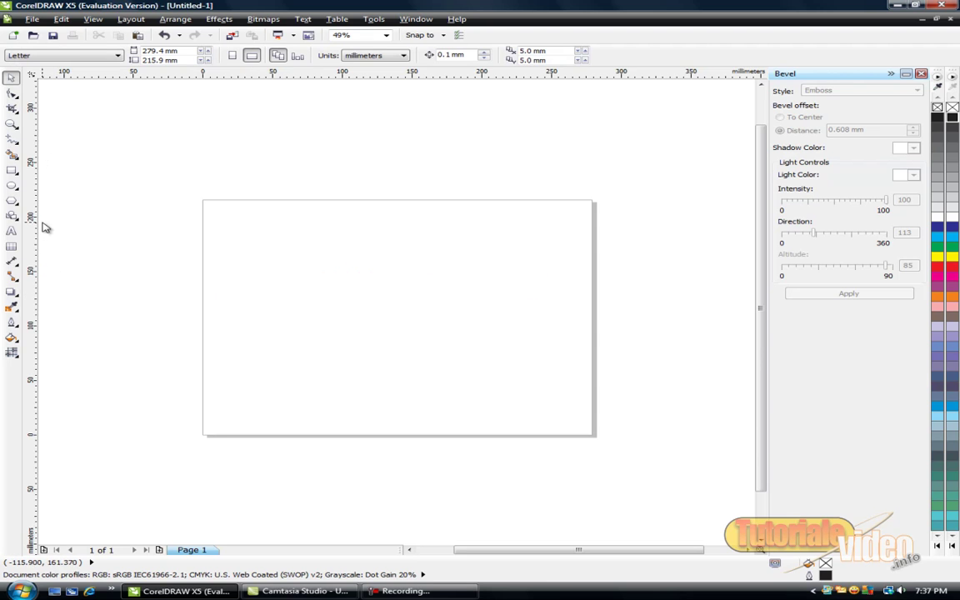
# Step: Add the artistic text "shadow" in 24 pt Blackoak Std near the page's left side
pyautogui.click(12, 232)
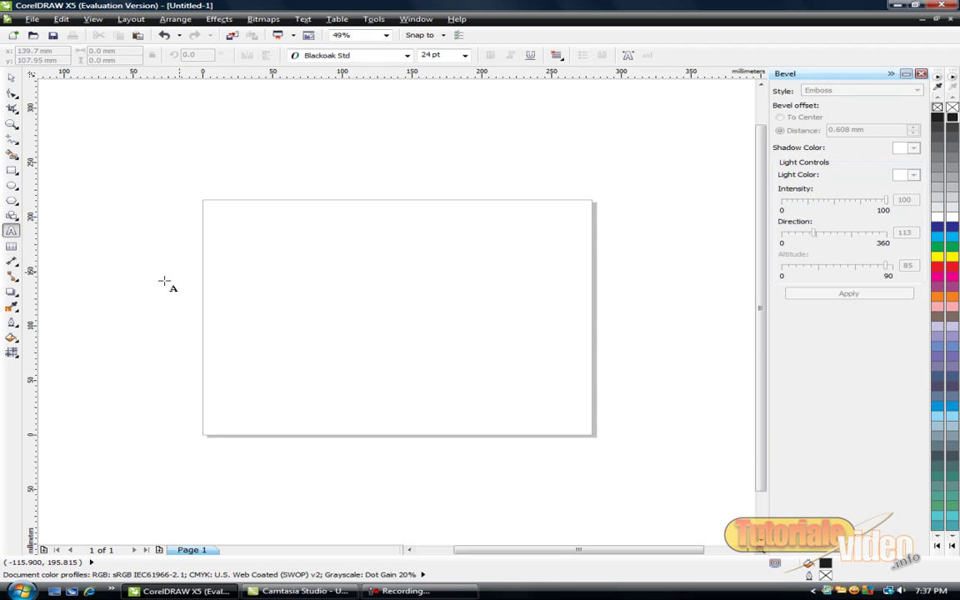
pyautogui.click(245, 285)
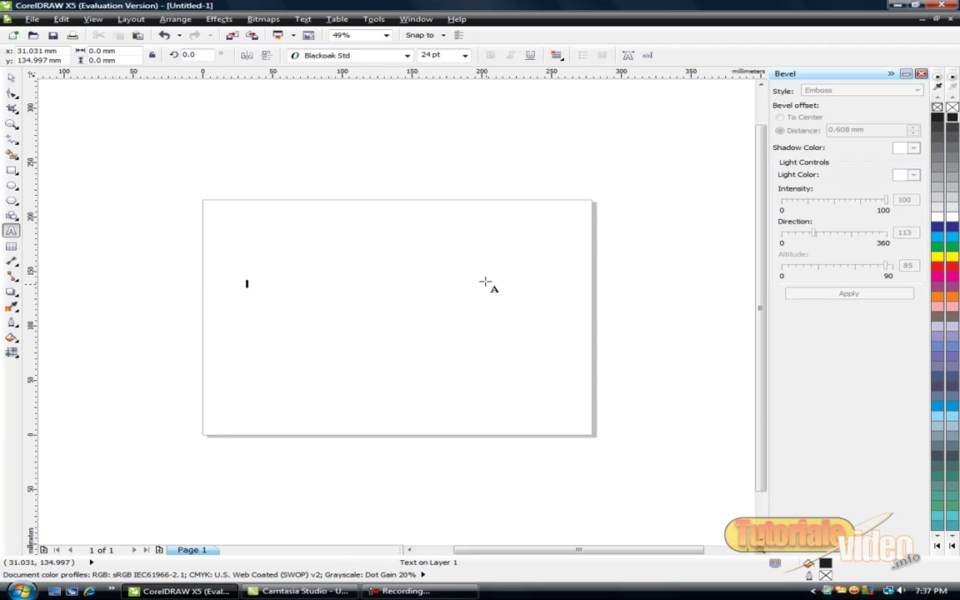
pyautogui.write('sh')
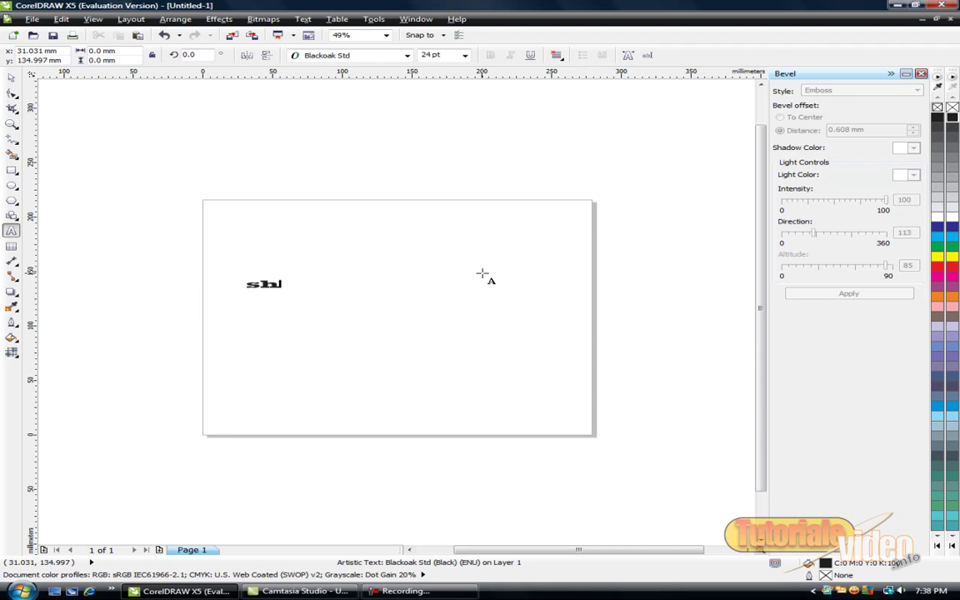
pyautogui.write('adow')
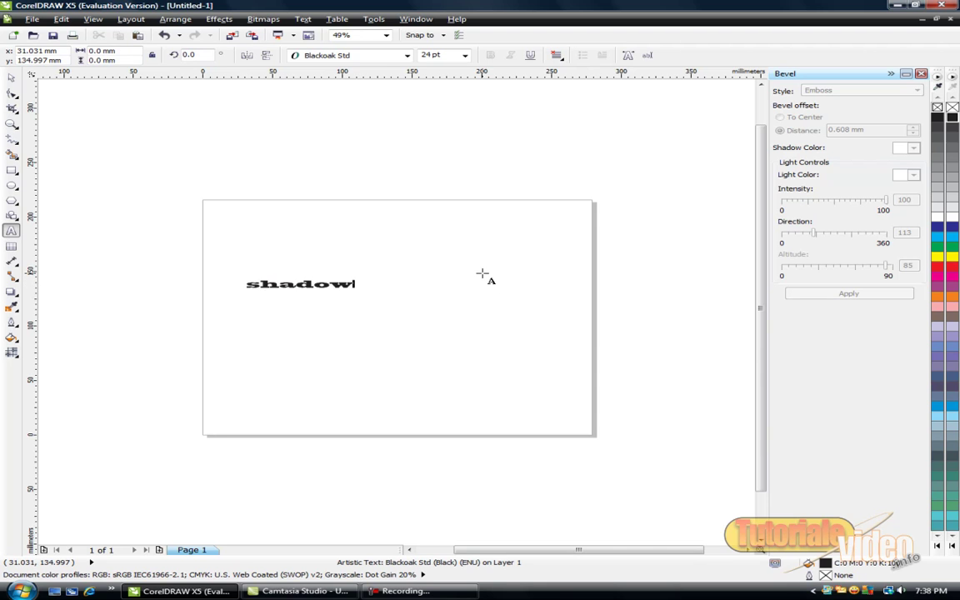
pyautogui.press('Escape')
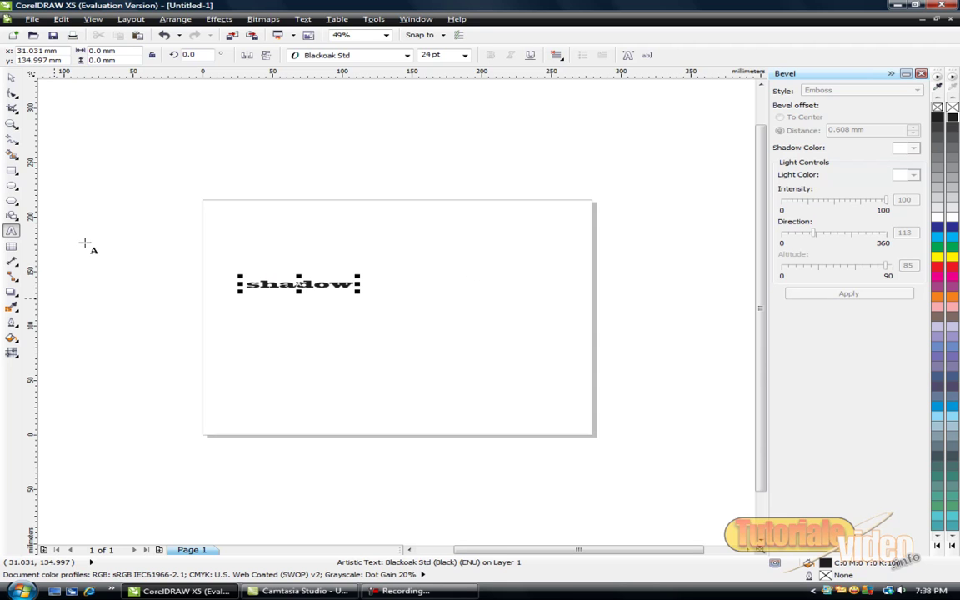
# Step: Enlarge and stretch the word "shadow" to about 258 mm wide and 65 mm high, nearly spanning the page width
pyautogui.click(11, 79)
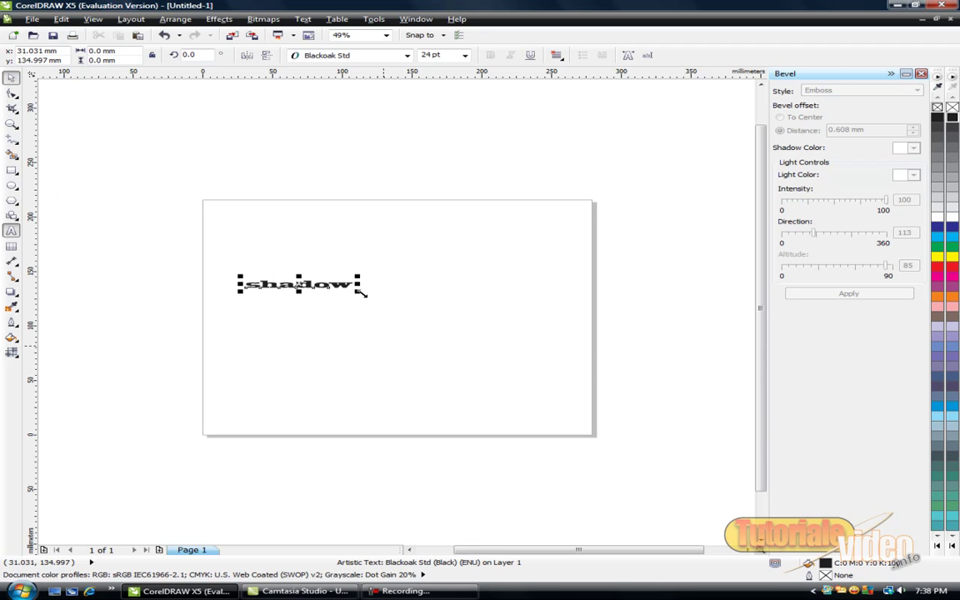
pyautogui.moveTo(361, 291); pyautogui.dragTo(561, 350)
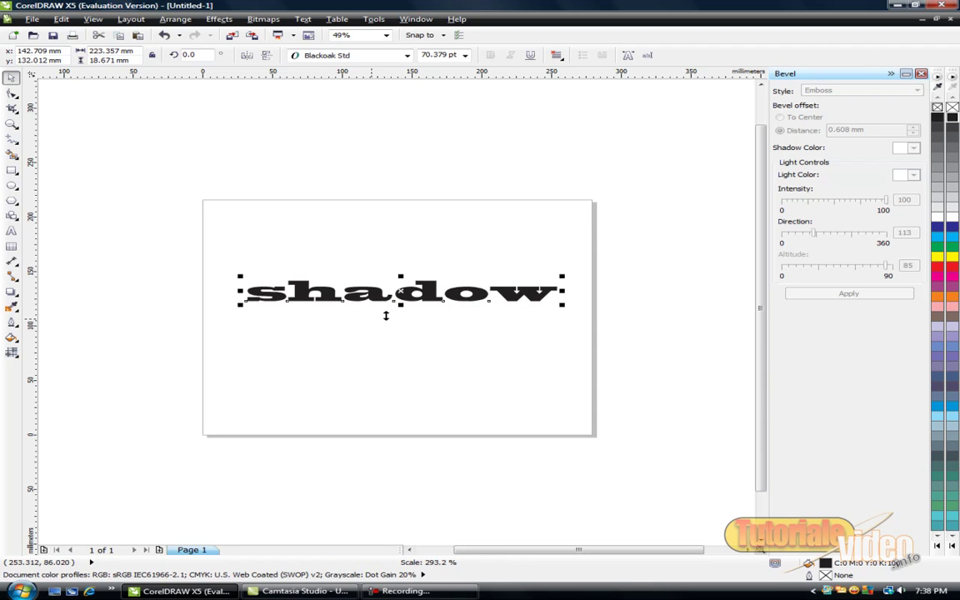
pyautogui.moveTo(400, 307); pyautogui.dragTo(400, 345)
pyautogui.moveTo(240, 275); pyautogui.dragTo(207, 266)
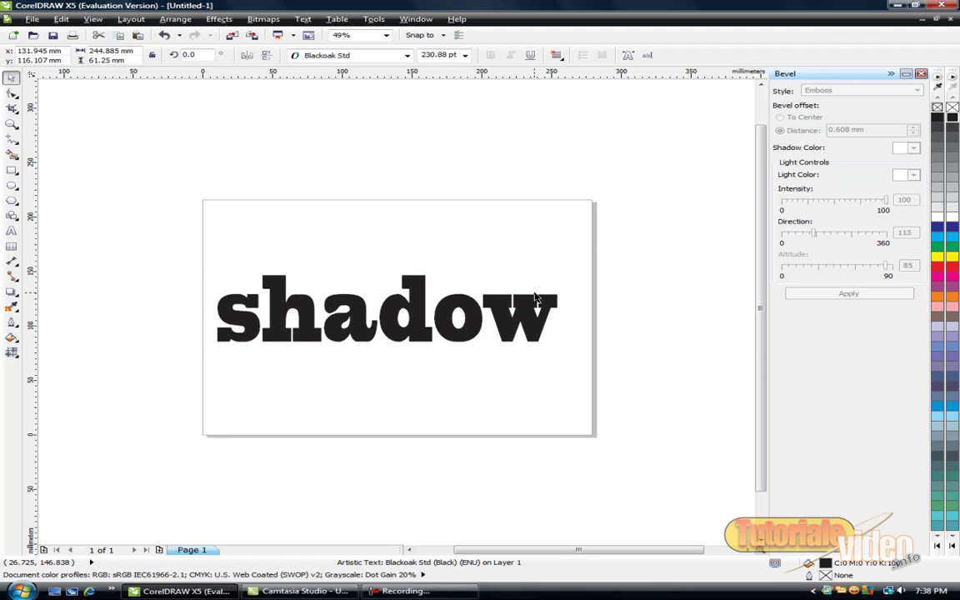
pyautogui.moveTo(562, 273); pyautogui.dragTo(581, 267)
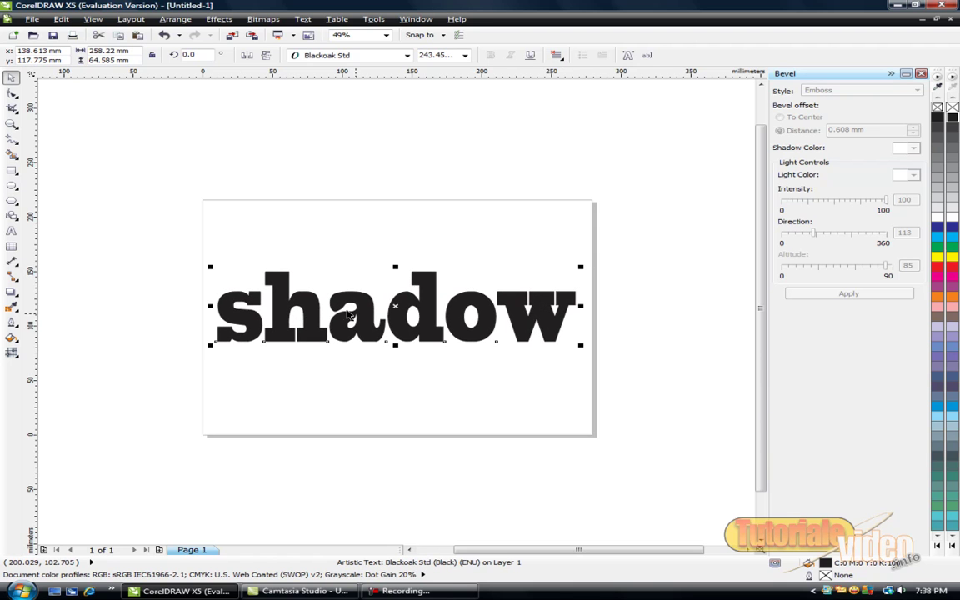
pyautogui.click(656, 313)
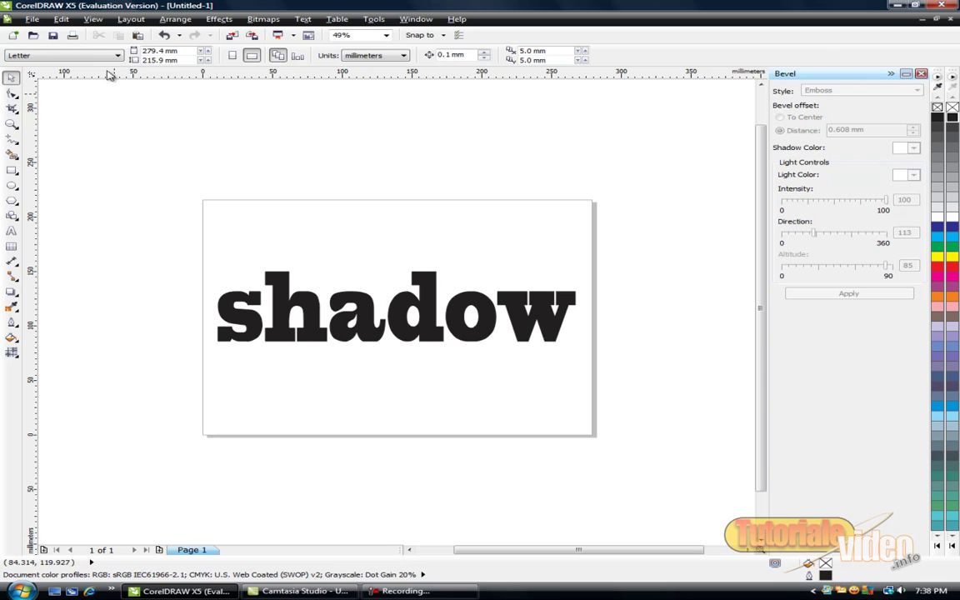
pyautogui.click(63, 20)
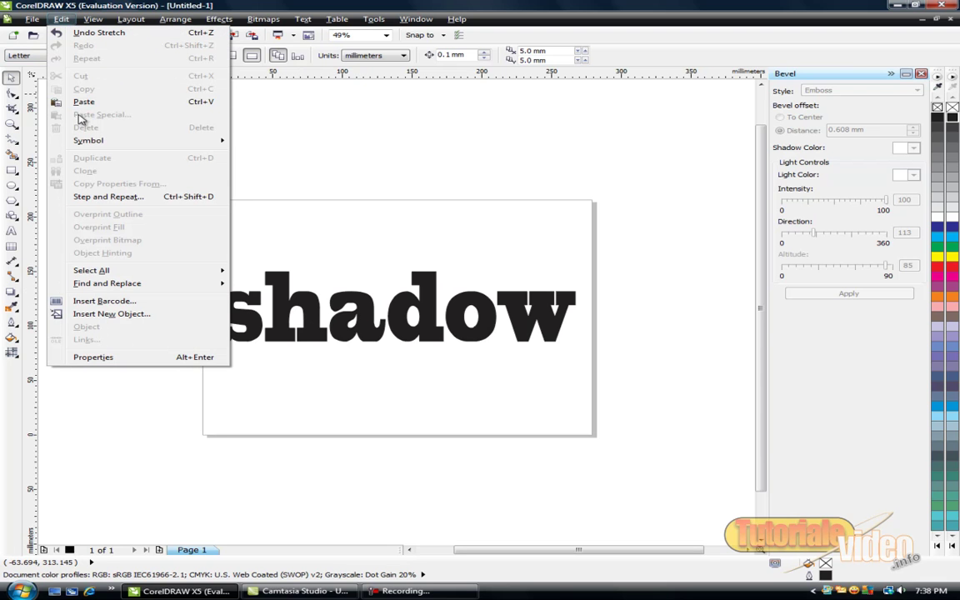
pyautogui.click(315, 312)
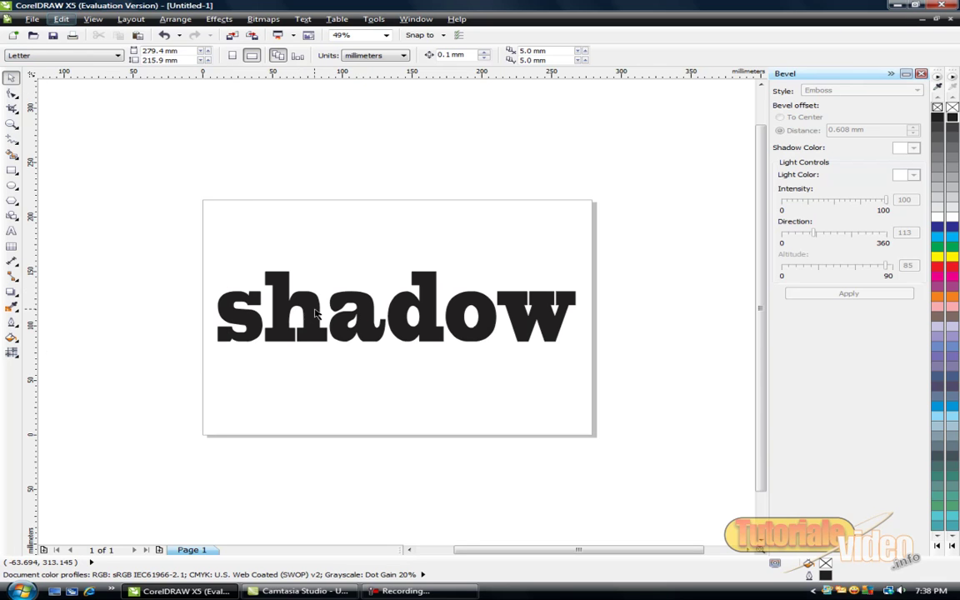
pyautogui.doubleClick(329, 311)
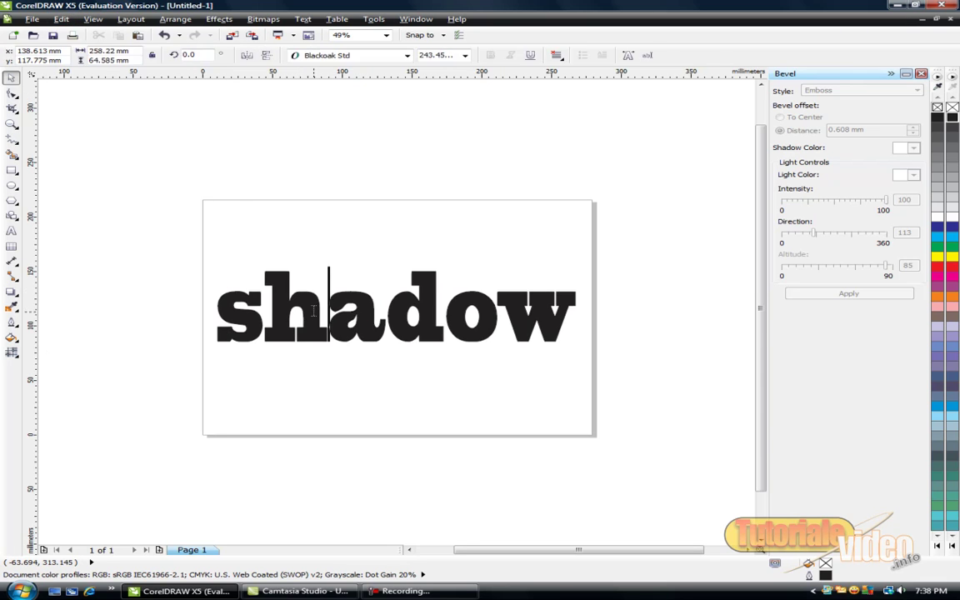
pyautogui.click(12, 76)
# Step: Copy the word "shadow" and paste two duplicates in place over the original
pyautogui.click(340, 328)
pyautogui.click(340, 326)
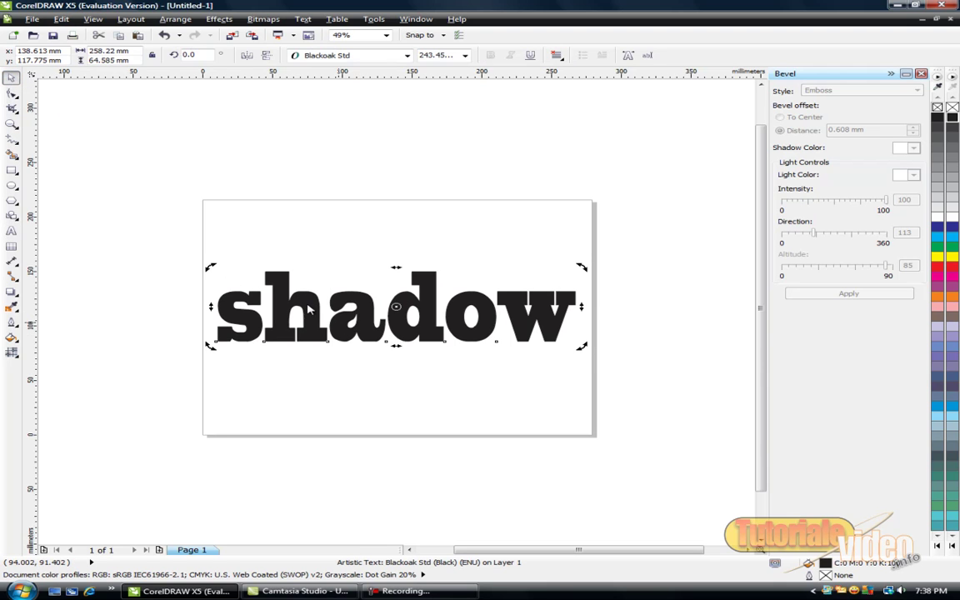
pyautogui.click(62, 20)
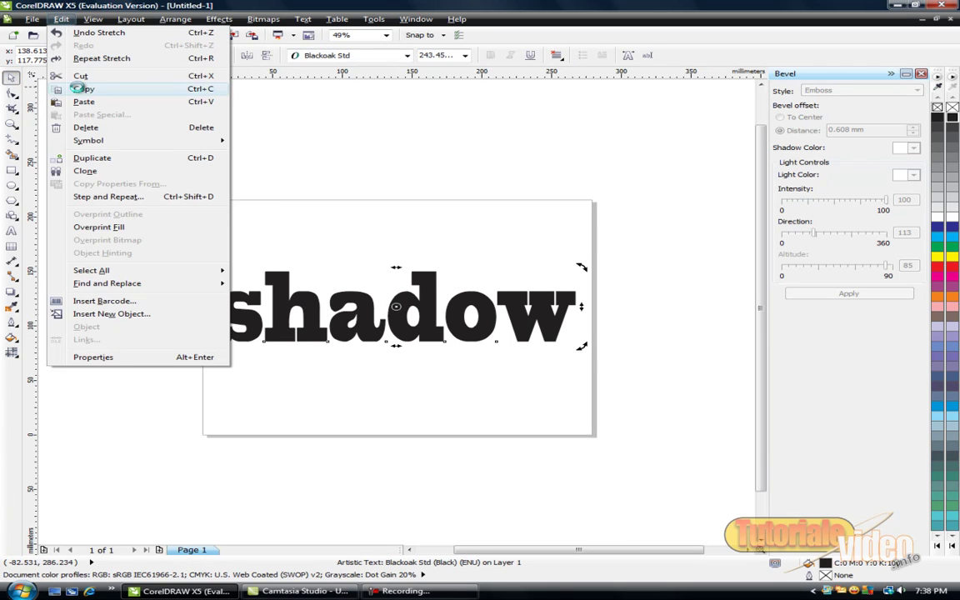
pyautogui.click(71, 87)
pyautogui.click(62, 19)
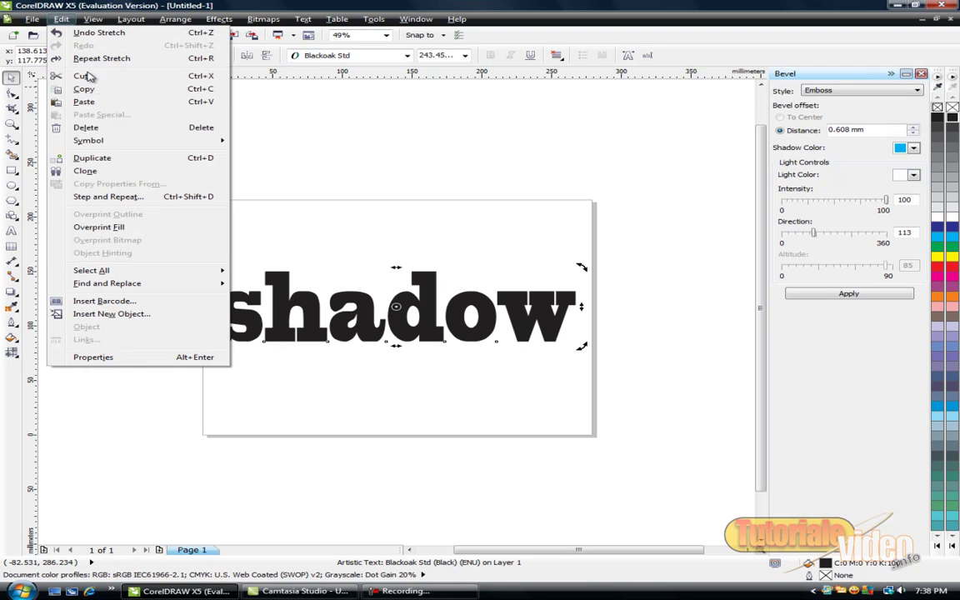
pyautogui.click(84, 102)
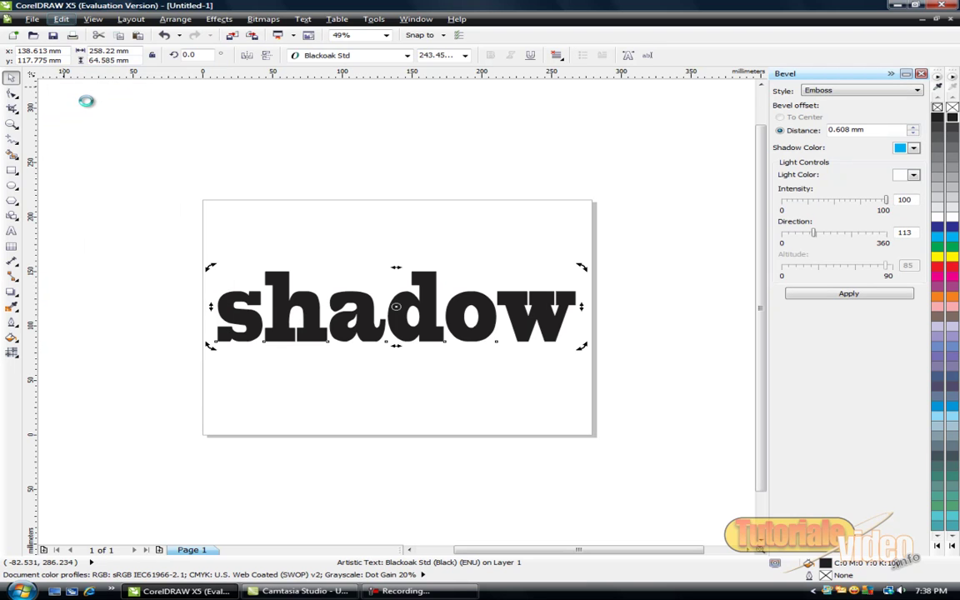
pyautogui.click(63, 20)
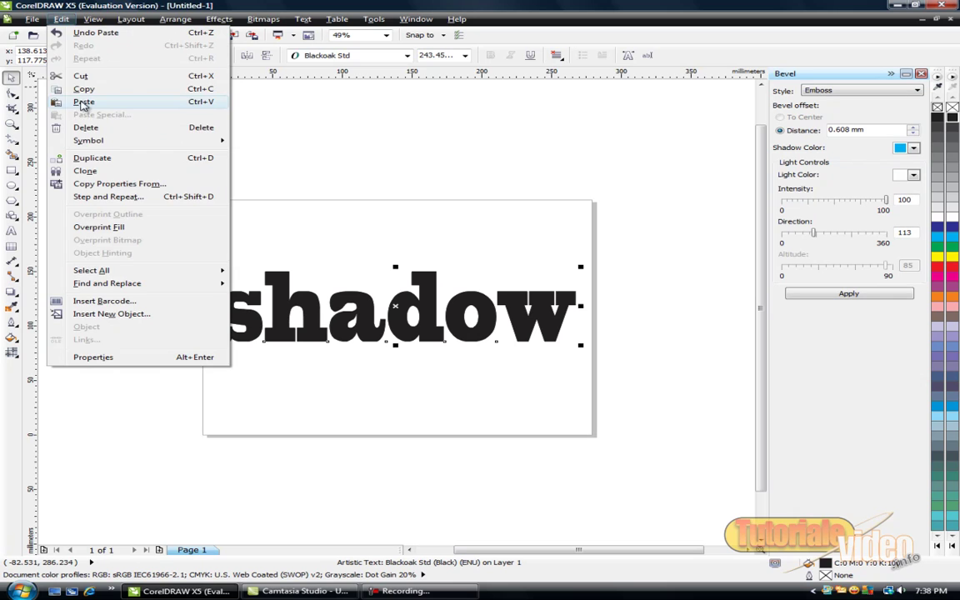
pyautogui.click(84, 101)
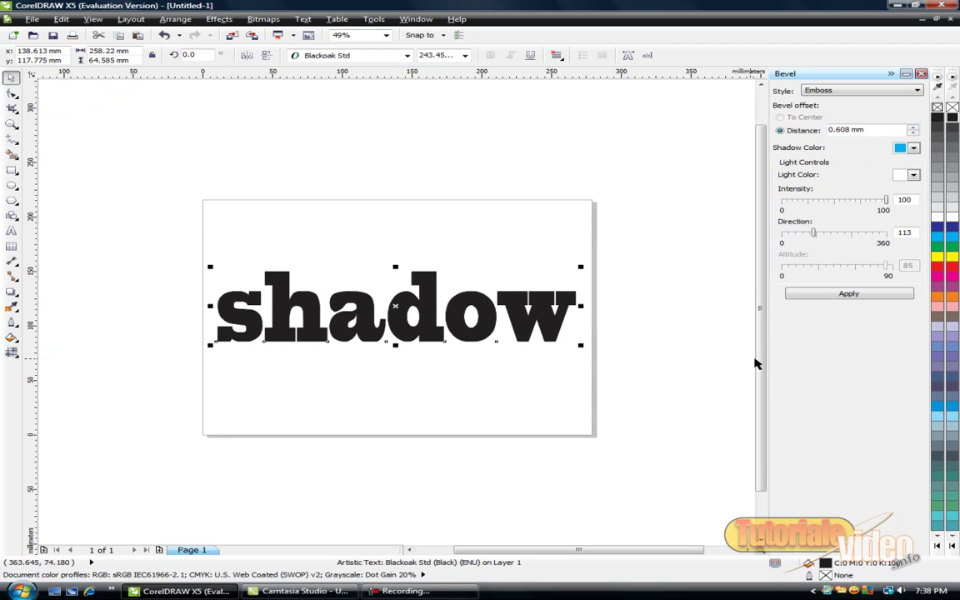
# Step: Move one "shadow" copy about 93 mm down and another below it, to about y -62 mm
pyautogui.moveTo(763, 389); pyautogui.dragTo(766, 428)
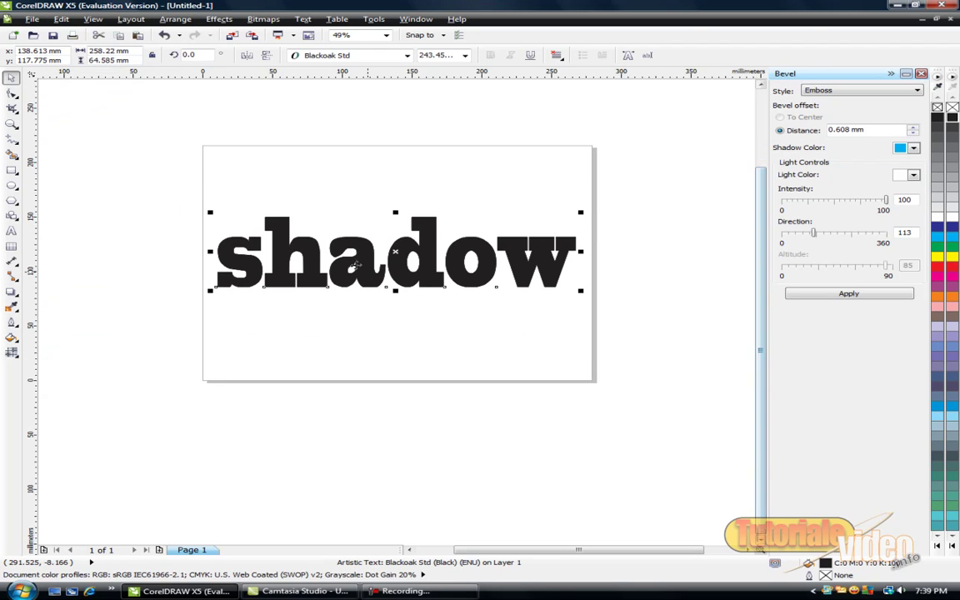
pyautogui.click(367, 262)
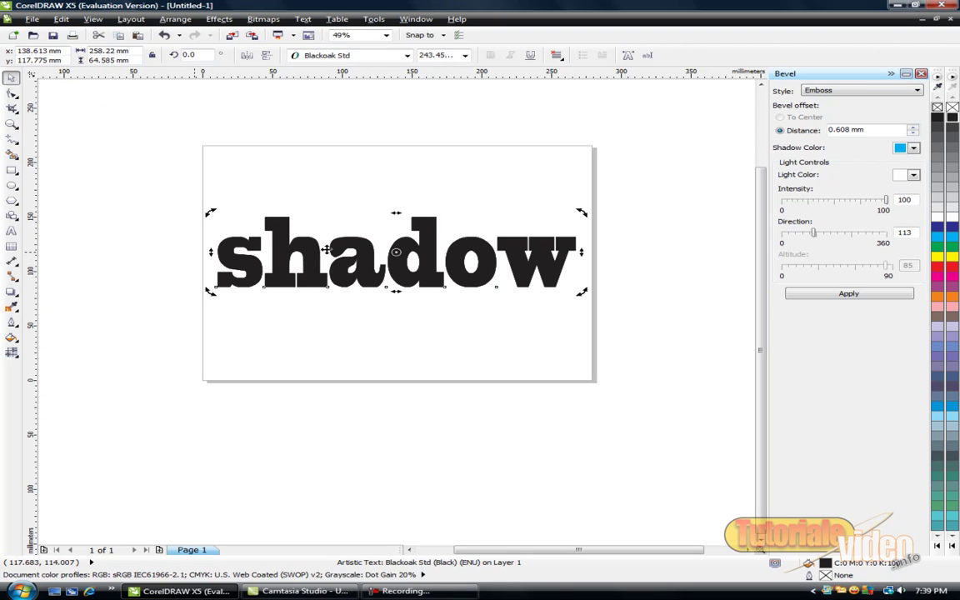
pyautogui.click(366, 281)
pyautogui.moveTo(366, 280); pyautogui.dragTo(367, 379)
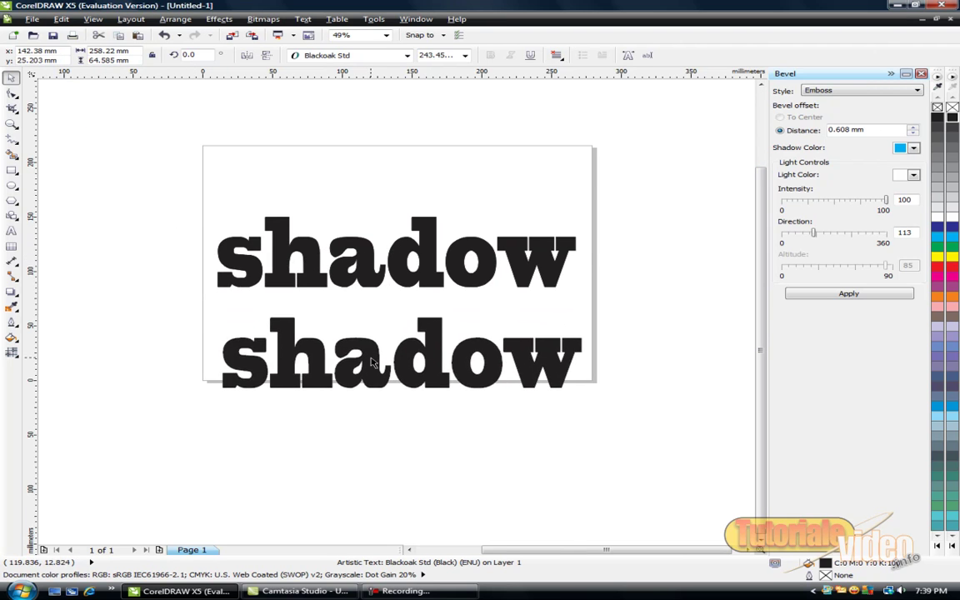
pyautogui.moveTo(362, 268); pyautogui.dragTo(370, 454)
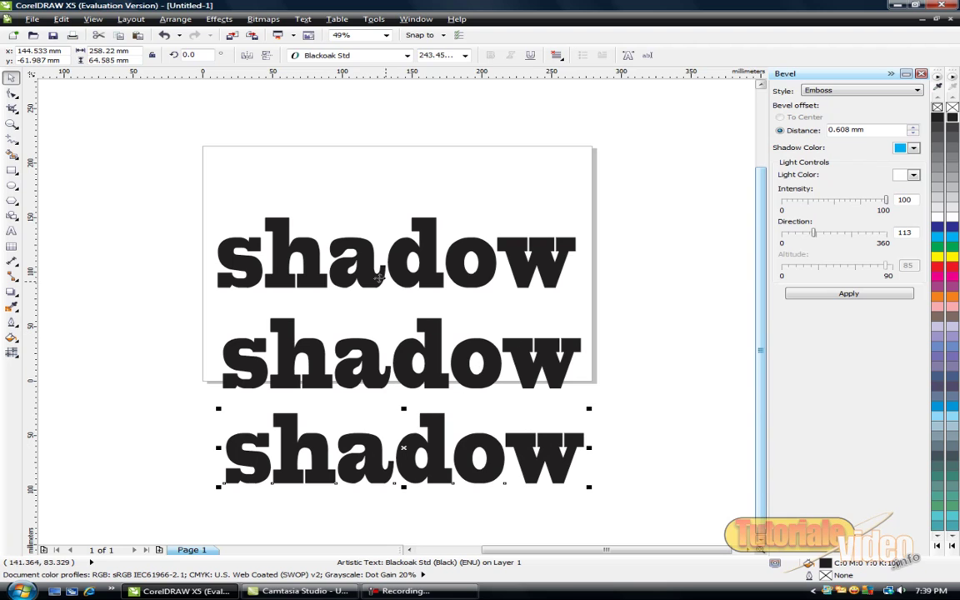
# Step: Move the top word "shadow" to about x 106, y 193 mm and the middle one beneath it, at about x 111, y 102 mm
pyautogui.click(325, 229)
pyautogui.moveTo(362, 209); pyautogui.dragTo(194, 192)
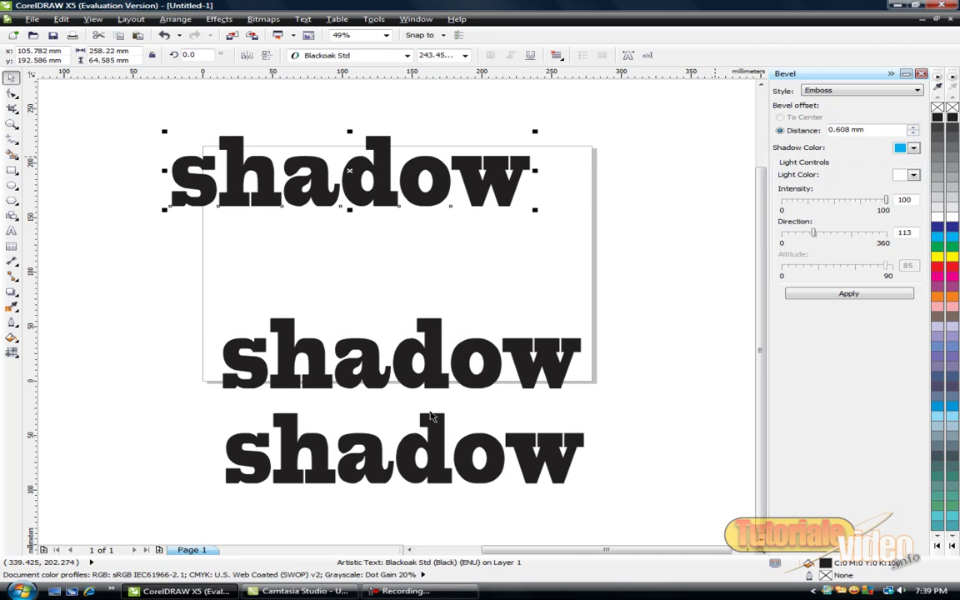
pyautogui.click(334, 327)
pyautogui.moveTo(334, 327); pyautogui.dragTo(339, 221)
pyautogui.moveTo(343, 271); pyautogui.dragTo(316, 290)
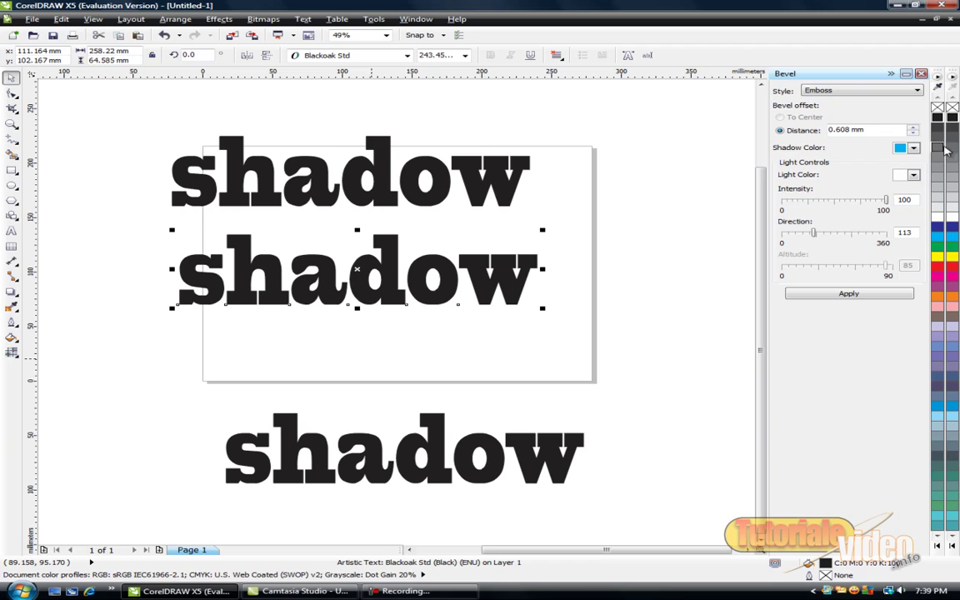
# Step: Fill the middle "shadow" word with light gray, 20% black, and deselect it
pyautogui.click(939, 198)
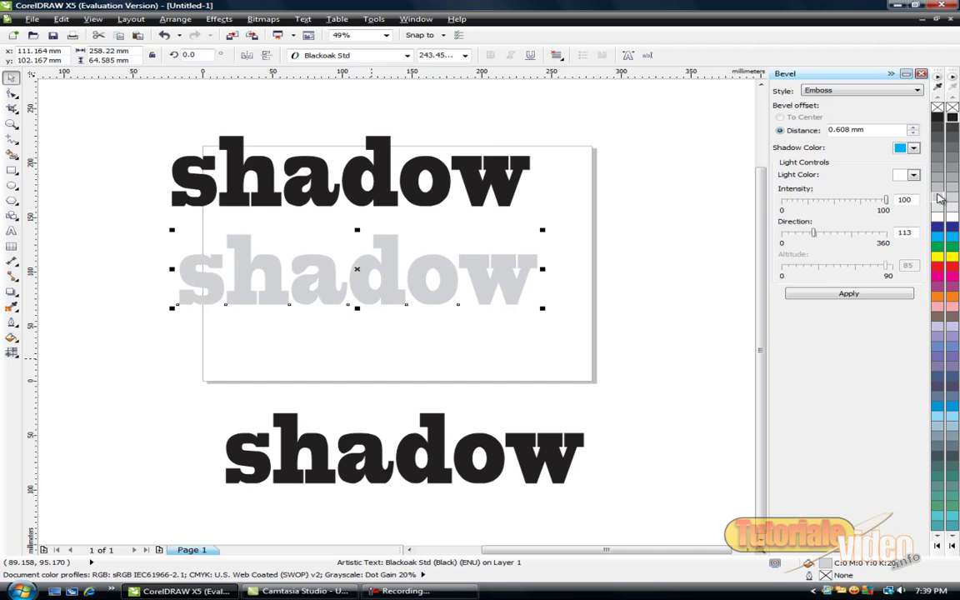
pyautogui.click(939, 205)
pyautogui.click(939, 200)
pyautogui.click(191, 394)
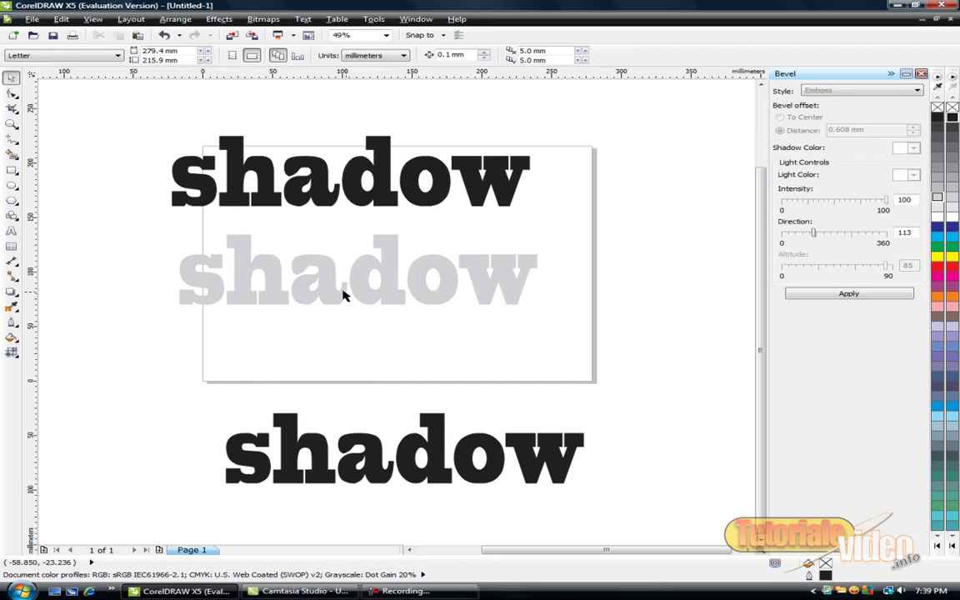
# Step: Move the light gray "shadow" to about x 110, y 111 mm and the upper black word over it at about x 105, y 119 mm
pyautogui.moveTo(342, 253); pyautogui.dragTo(322, 273)
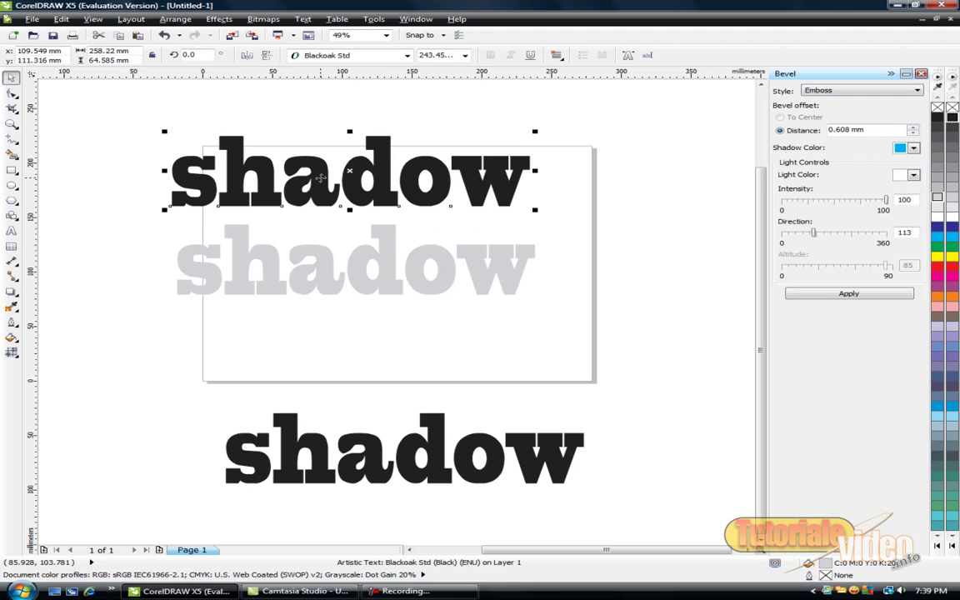
pyautogui.moveTo(320, 178); pyautogui.dragTo(322, 259)
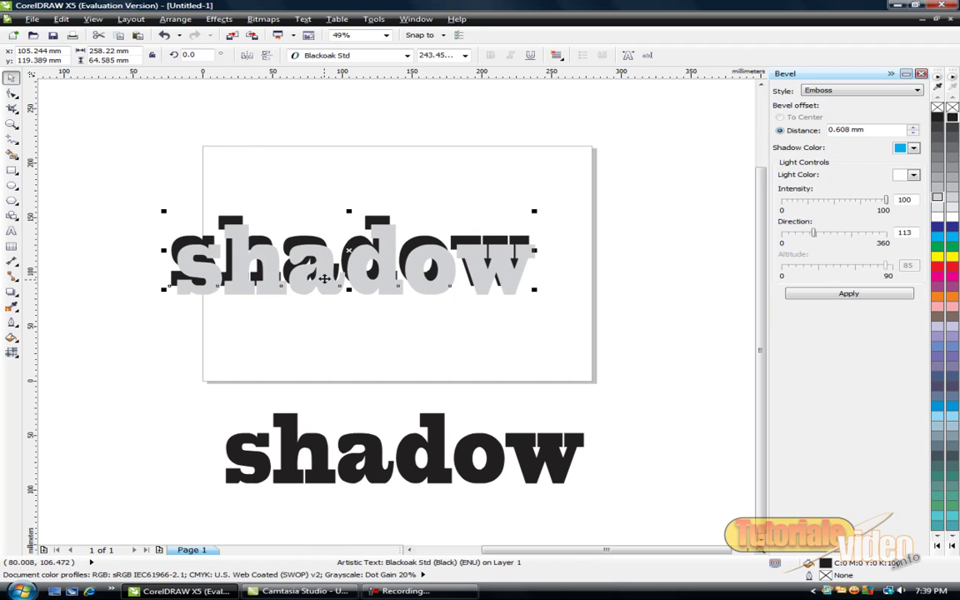
# Step: Send the light gray "shadow" back one level twice so it lies behind the overlapping black word
pyautogui.click(248, 231)
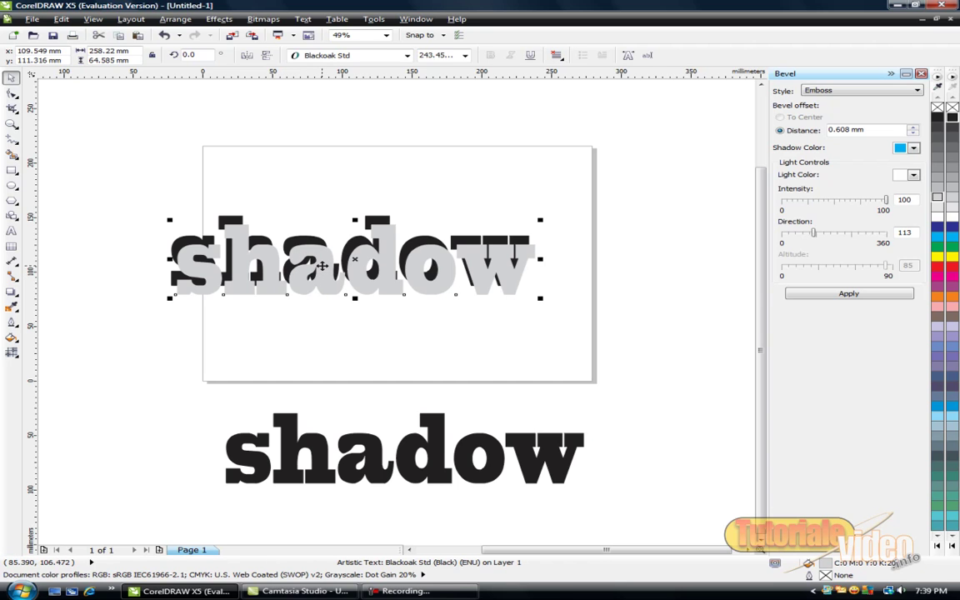
pyautogui.rightClick(324, 266)
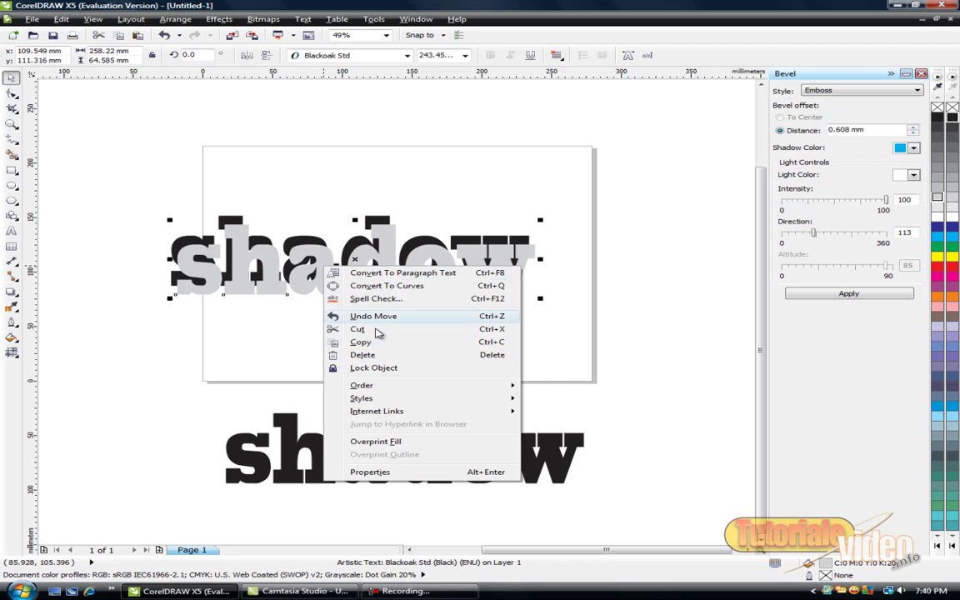
pyautogui.moveTo(402, 386)
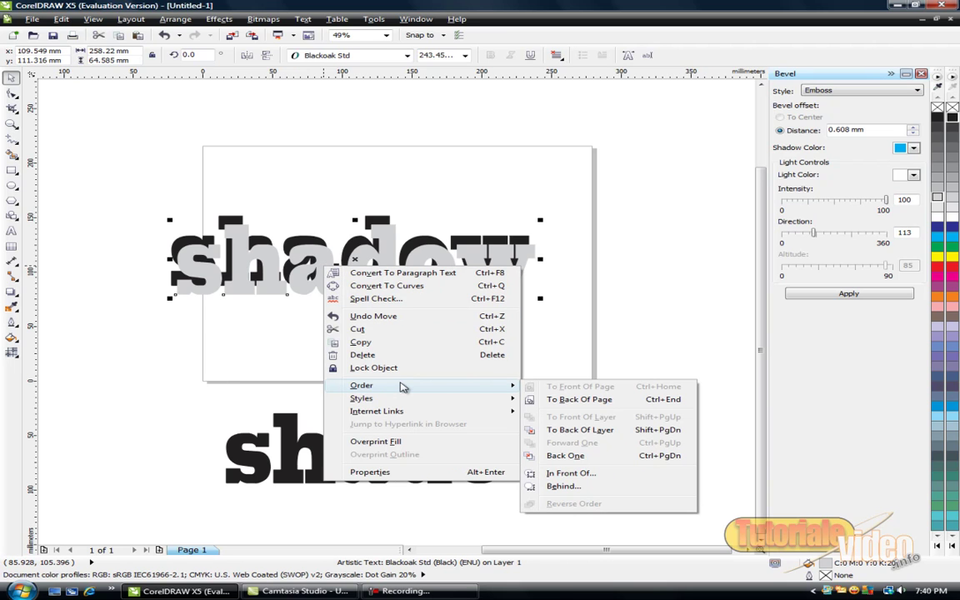
pyautogui.click(582, 456)
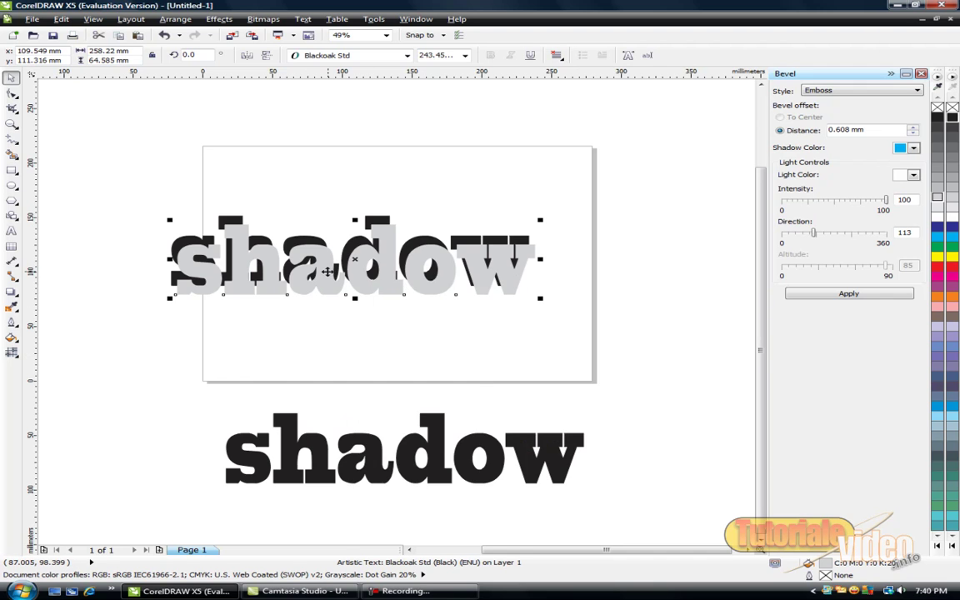
pyautogui.rightClick(328, 271)
pyautogui.moveTo(411, 392)
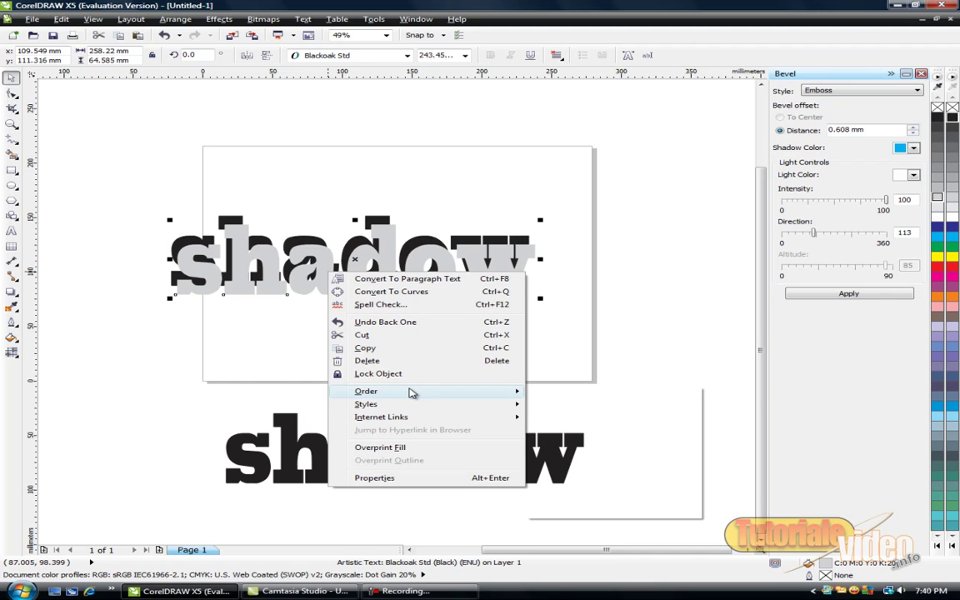
pyautogui.click(599, 461)
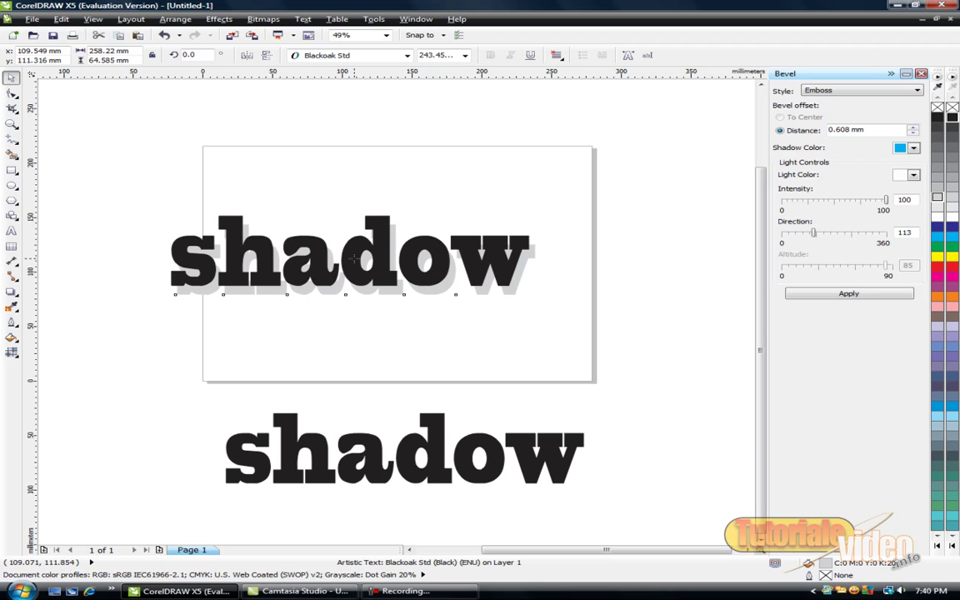
# Step: Move the overlapping black "shadow" to about x 112, y 113 mm, fill it with 80% black, and deselect it
pyautogui.moveTo(352, 259); pyautogui.dragTo(383, 266)
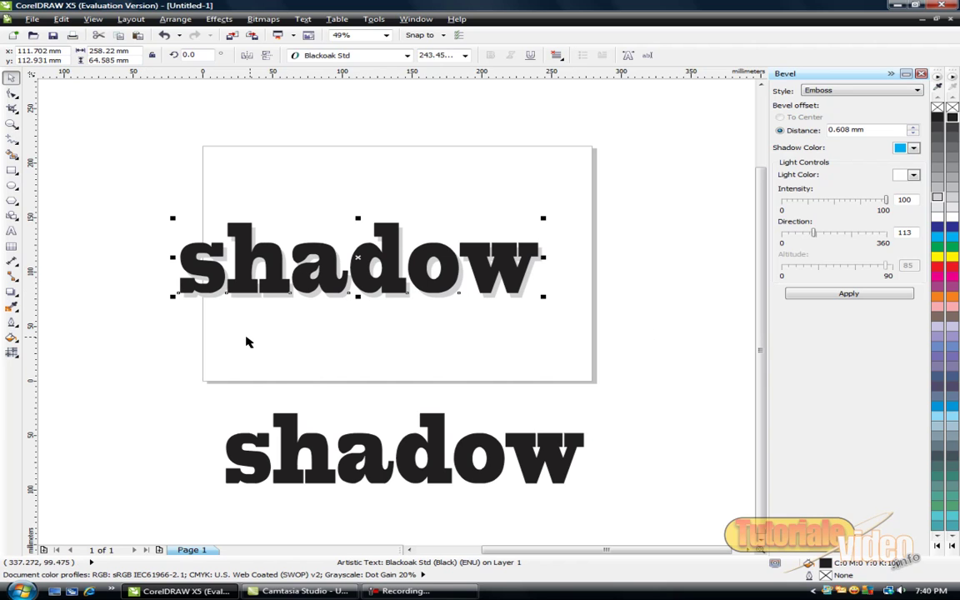
pyautogui.click(328, 268)
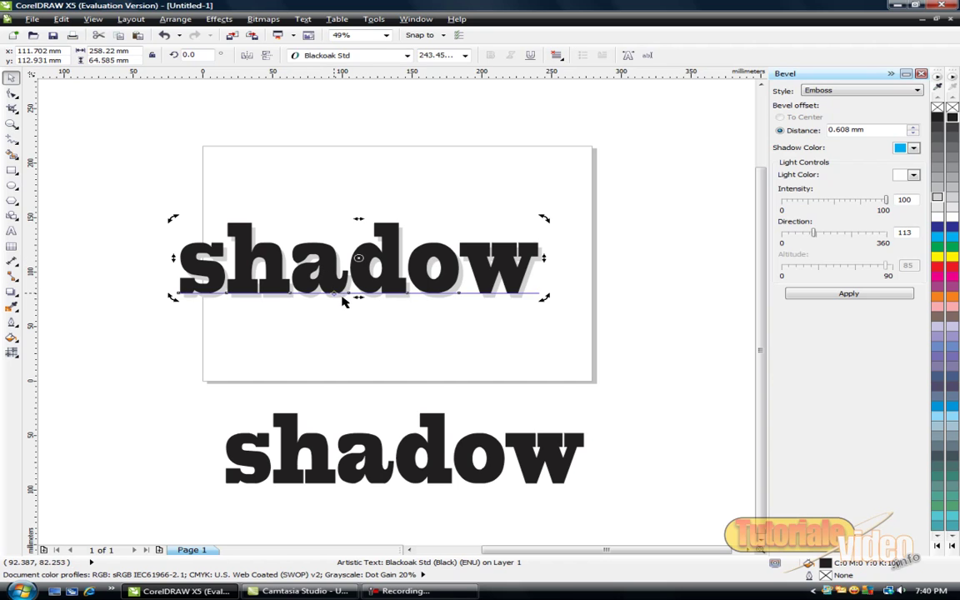
pyautogui.click(938, 138)
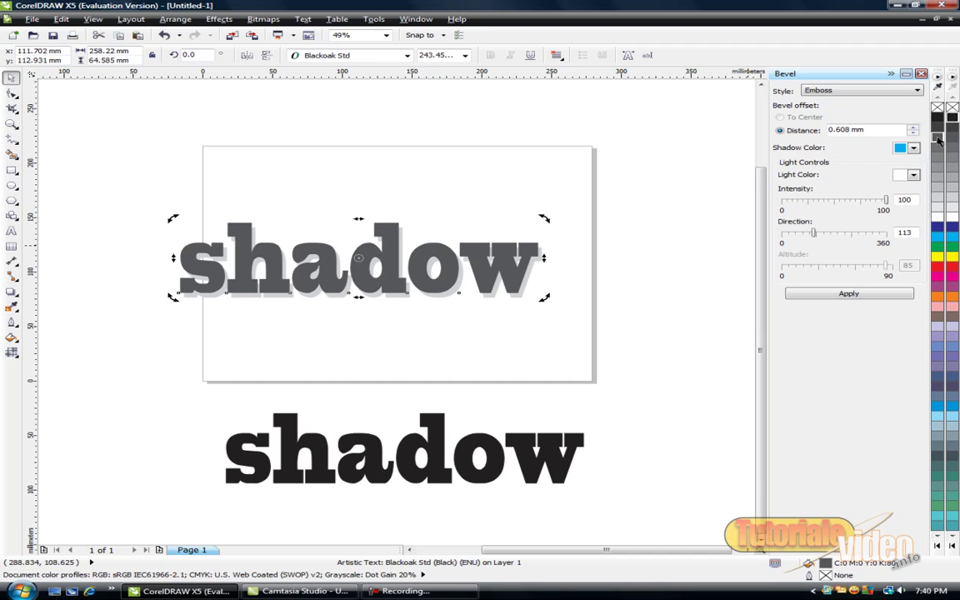
pyautogui.click(140, 392)
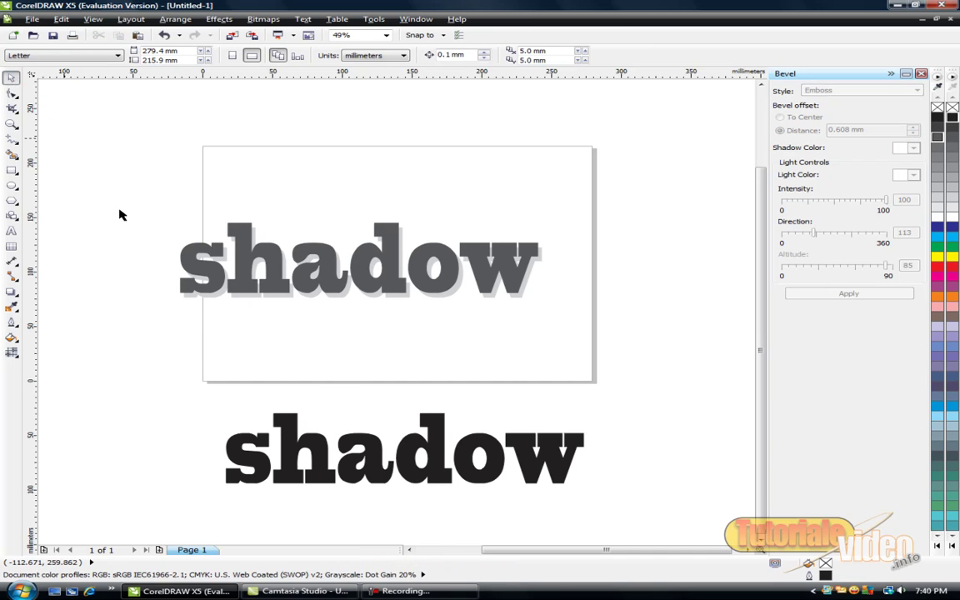
# Step: Blend the overlapping dark gray and light gray "shadow" words using 20 steps and no rotation
pyautogui.moveTo(121, 182); pyautogui.dragTo(621, 329)
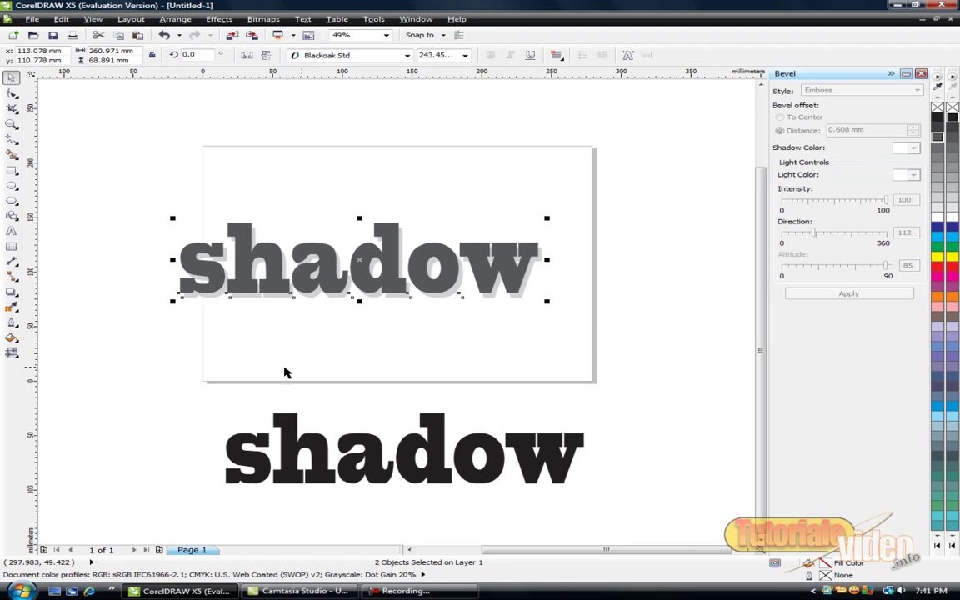
pyautogui.click(921, 74)
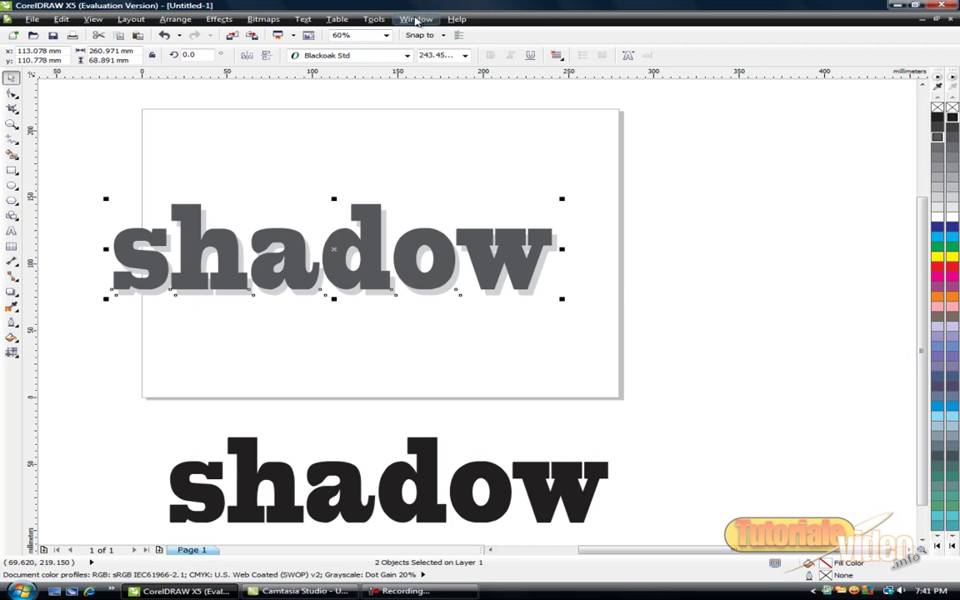
pyautogui.click(417, 20)
pyautogui.moveTo(441, 122)
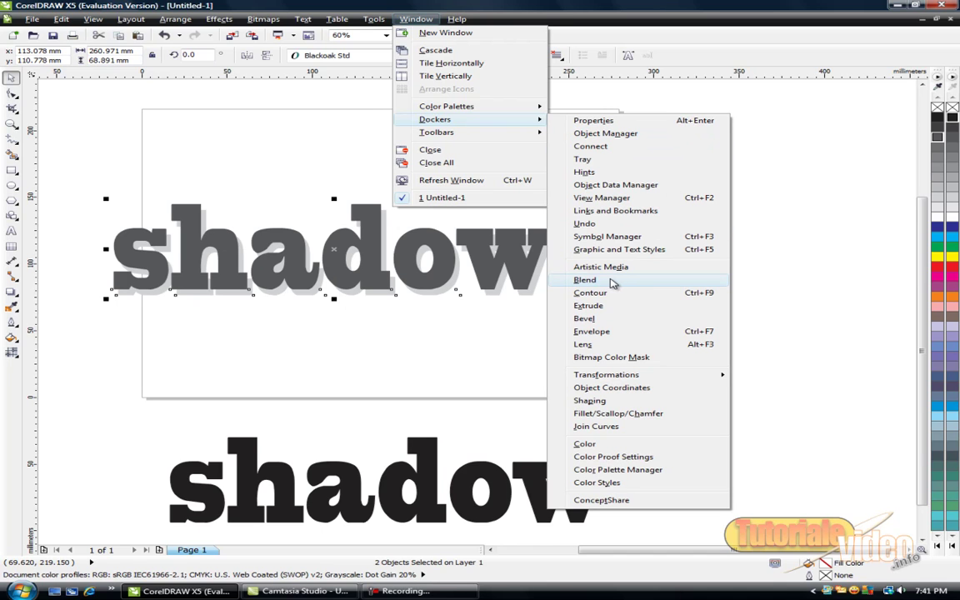
pyautogui.click(609, 283)
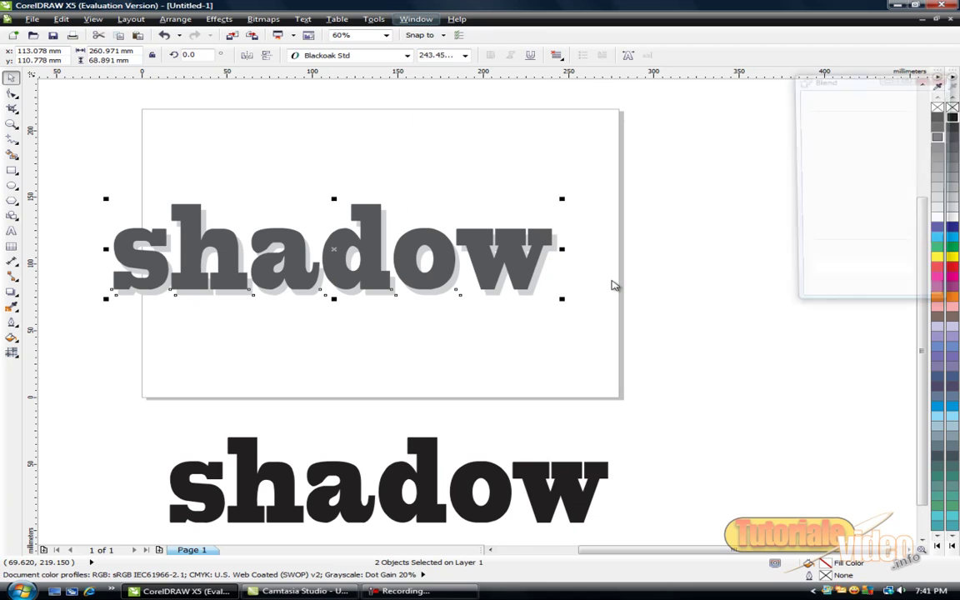
pyautogui.moveTo(869, 83); pyautogui.dragTo(834, 94)
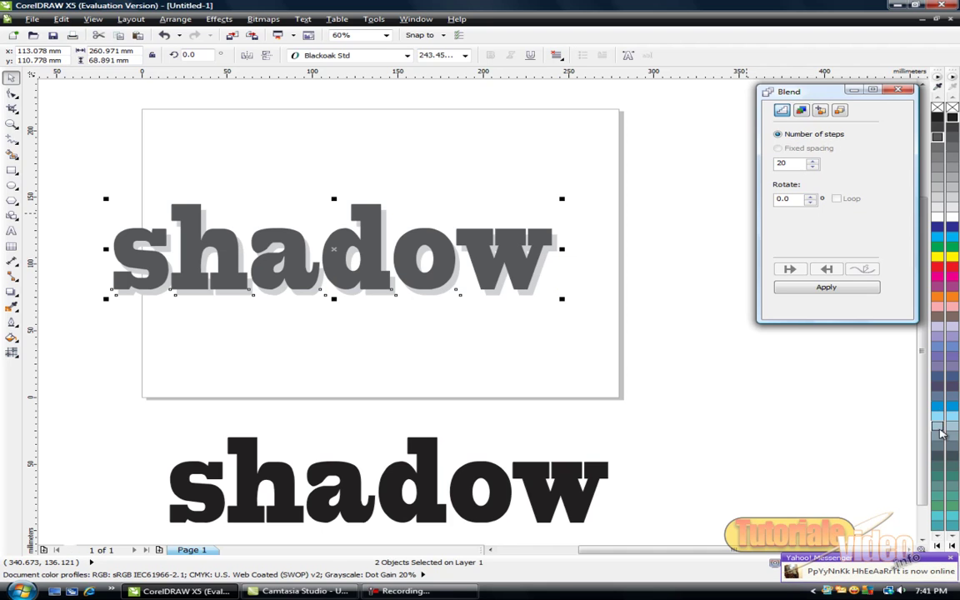
pyautogui.click(951, 558)
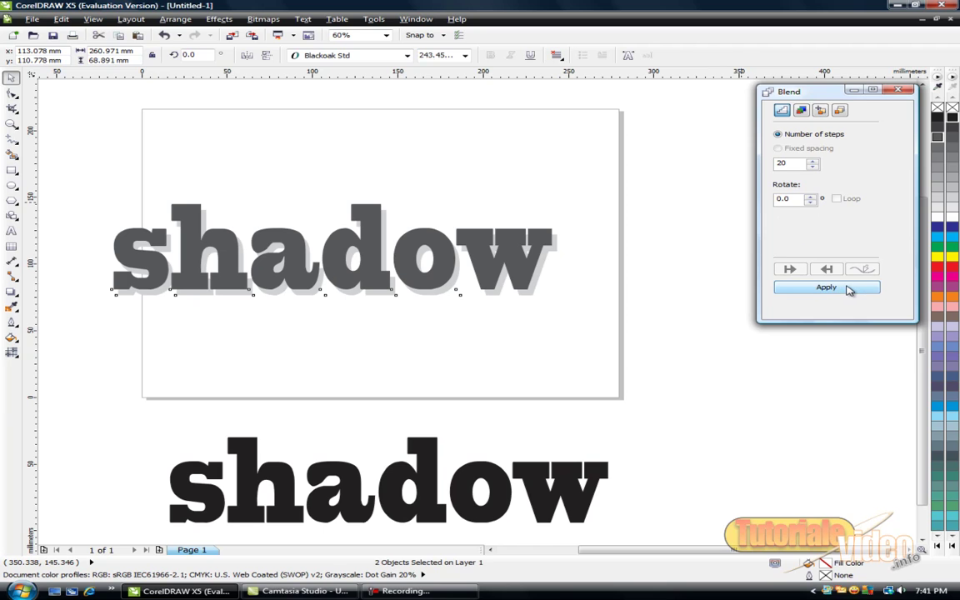
pyautogui.click(848, 288)
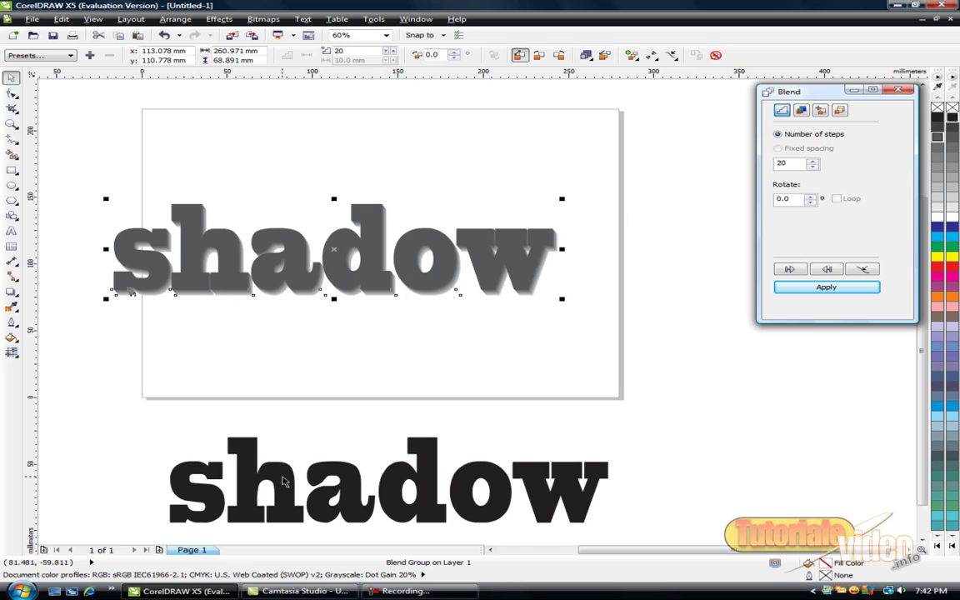
# Step: Move the remaining black "shadow" onto the blended text at about x 112, y 115 mm and close the blend settings
pyautogui.click(252, 437)
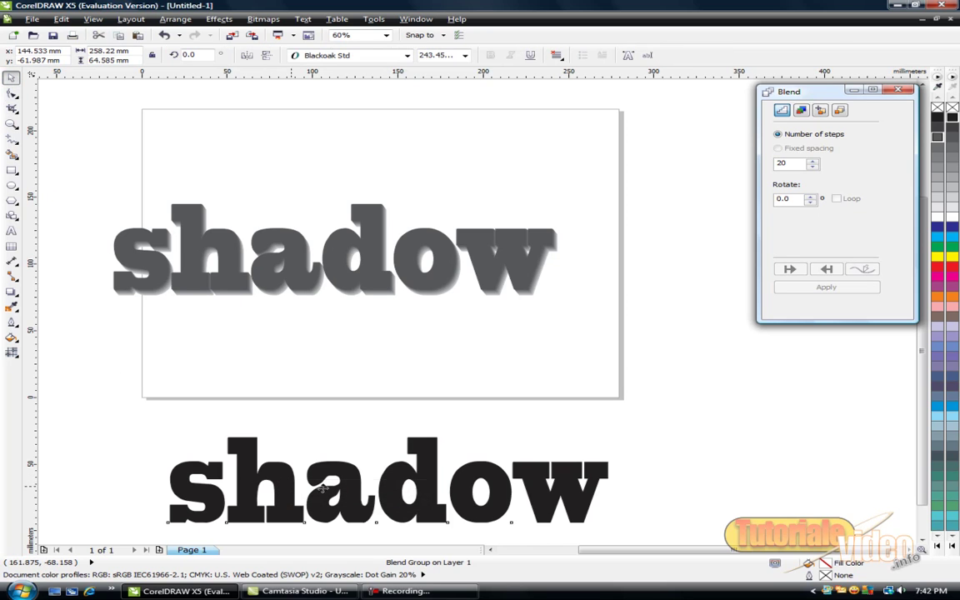
pyautogui.click(331, 461)
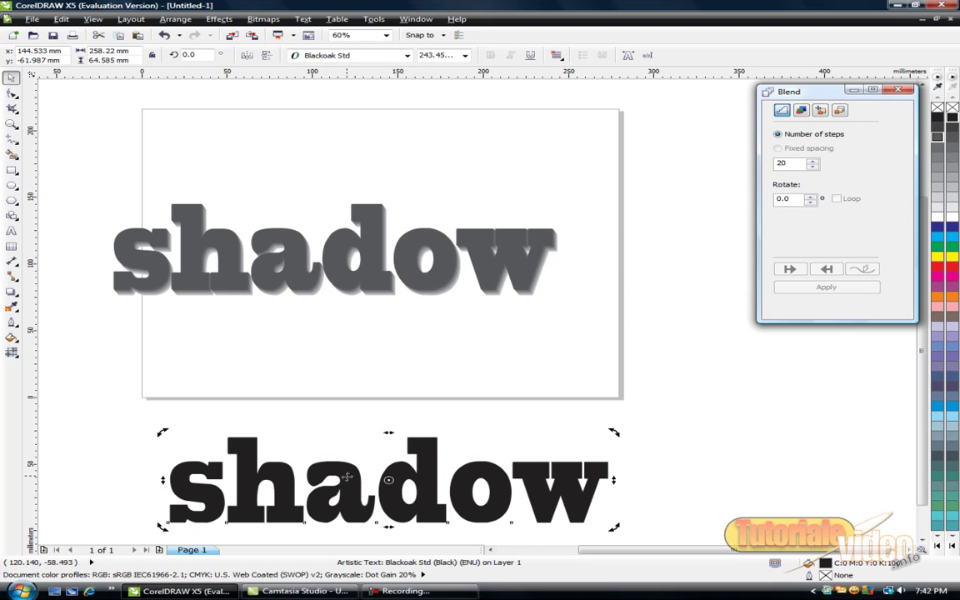
pyautogui.moveTo(347, 460); pyautogui.dragTo(296, 246)
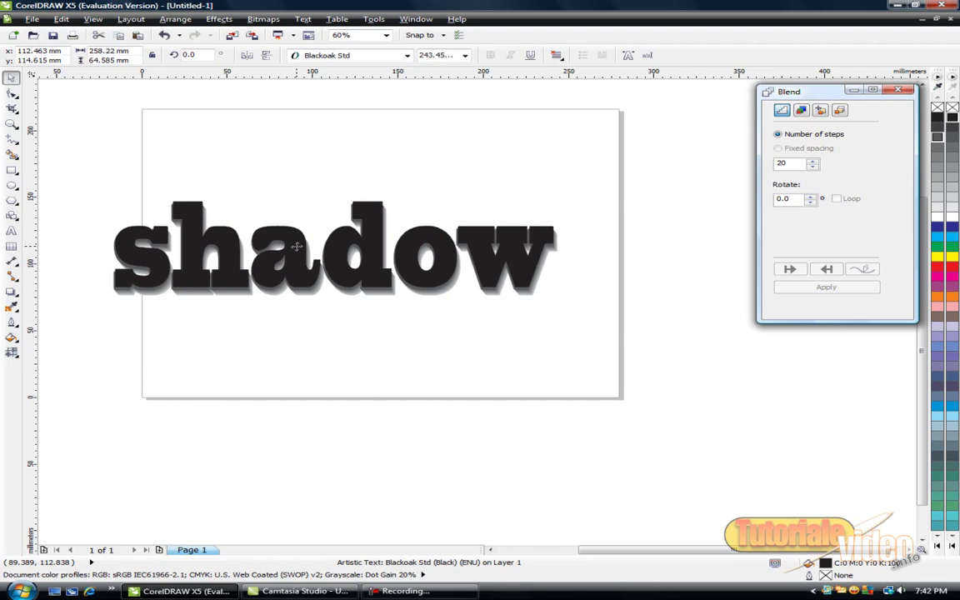
pyautogui.moveTo(296, 246); pyautogui.dragTo(296, 246)
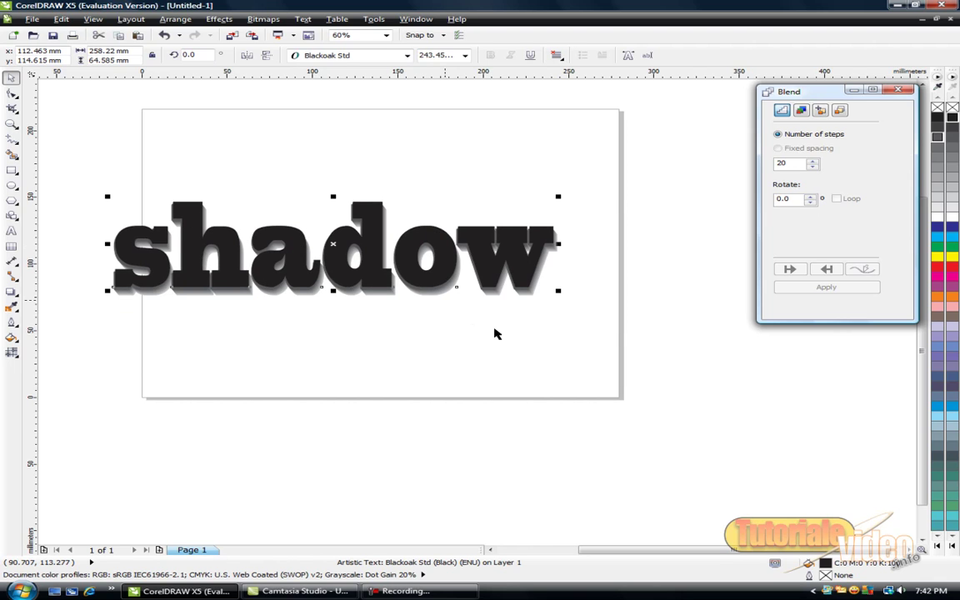
pyautogui.click(900, 91)
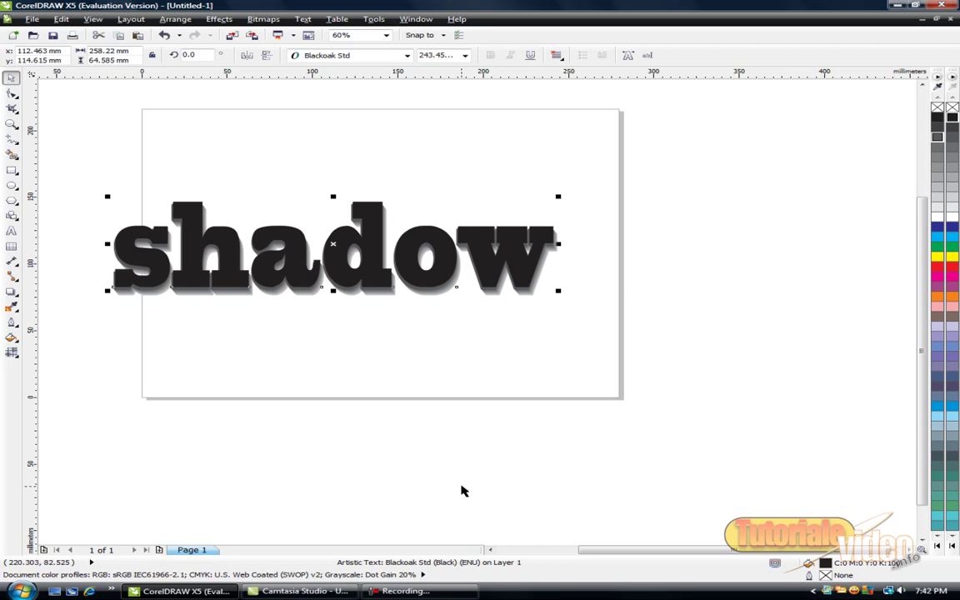
pyautogui.click(283, 467)
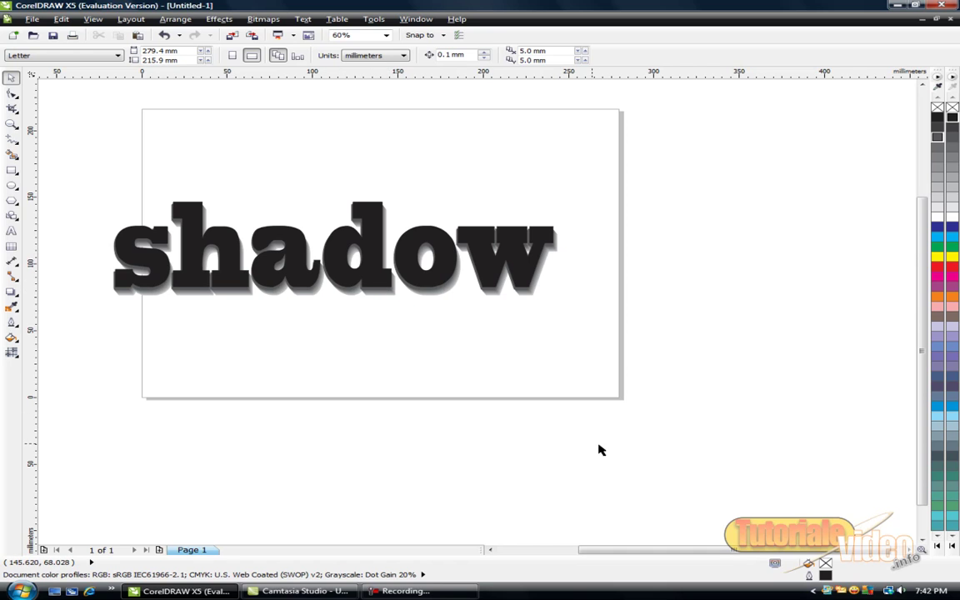
pyautogui.click(333, 232)
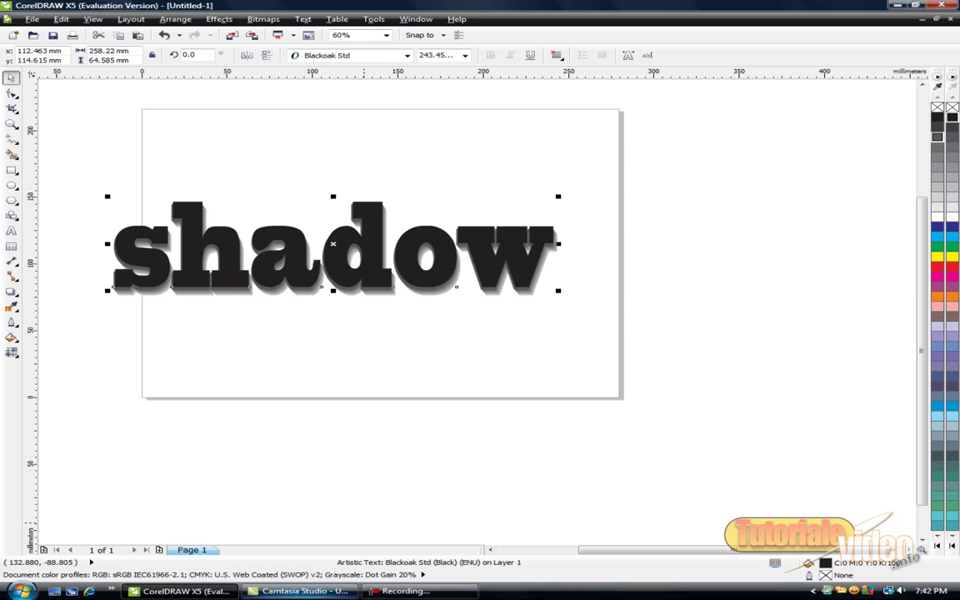
pyautogui.click(325, 592)
pyautogui.click(325, 592)
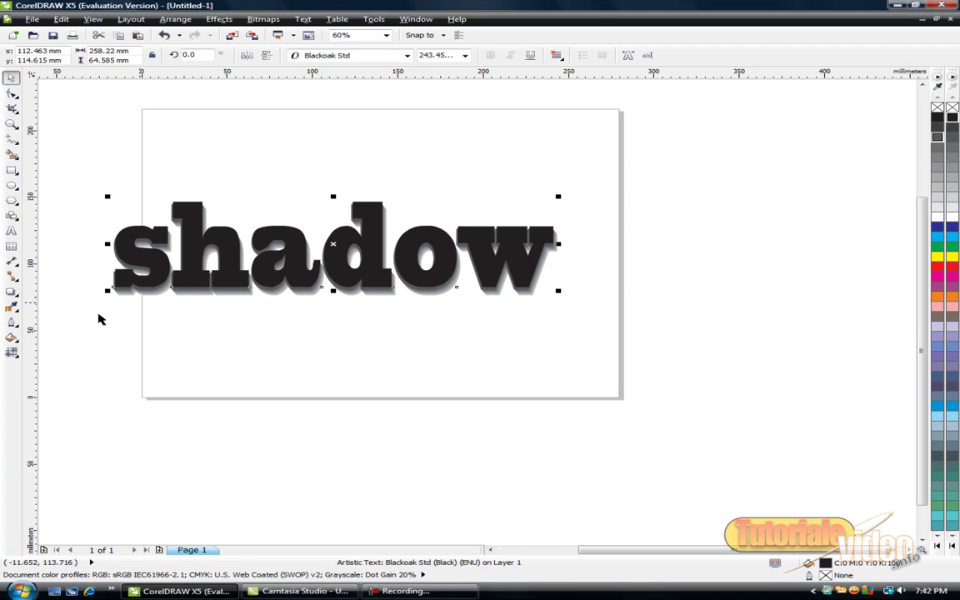
pyautogui.moveTo(136, 251)
pyautogui.mouseDown()
pyautogui.moveTo(125, 275)
pyautogui.moveTo(134, 256)
pyautogui.mouseUp()
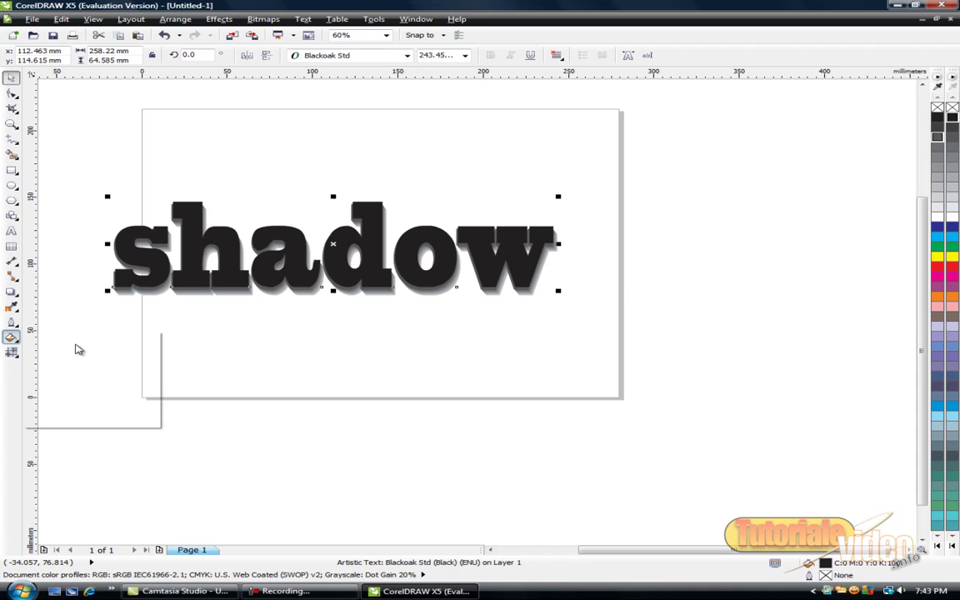
# Step: Fill the top black "shadow" with the gray and yellow rock bitmap pattern at 100 by 100 mm, and deselect it
pyautogui.click(11, 337)
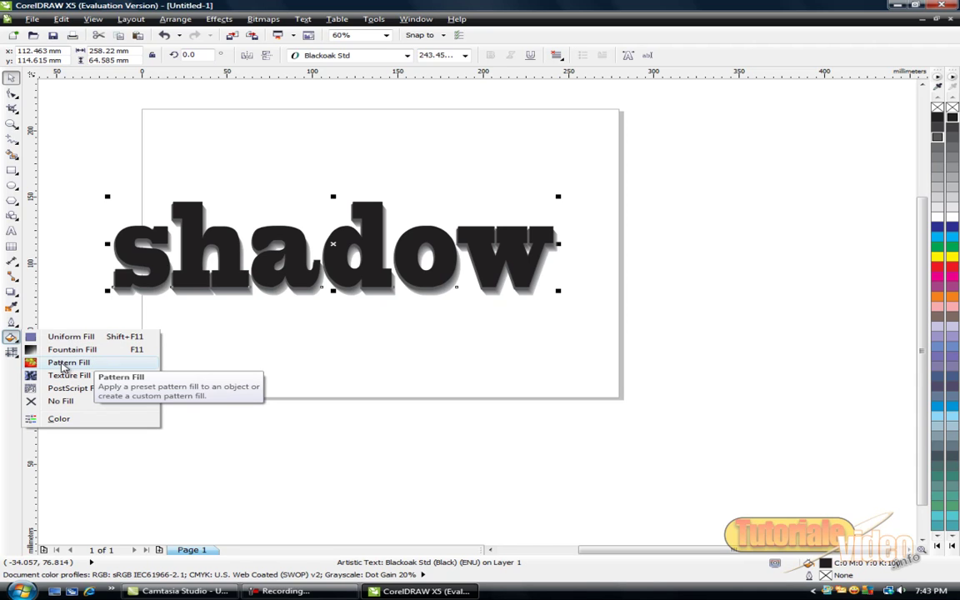
pyautogui.click(69, 362)
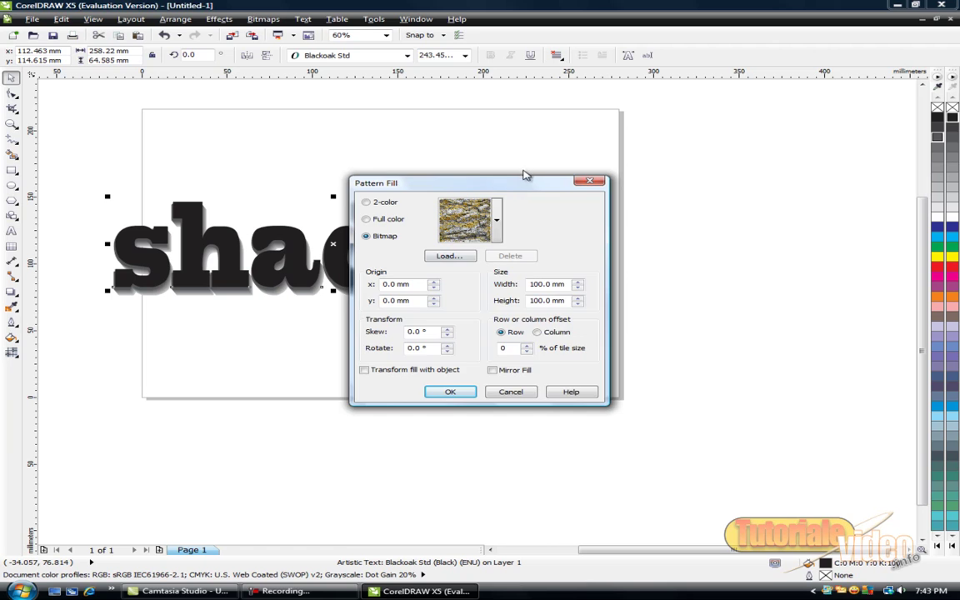
pyautogui.moveTo(527, 179); pyautogui.dragTo(664, 157)
pyautogui.moveTo(549, 154); pyautogui.dragTo(651, 117)
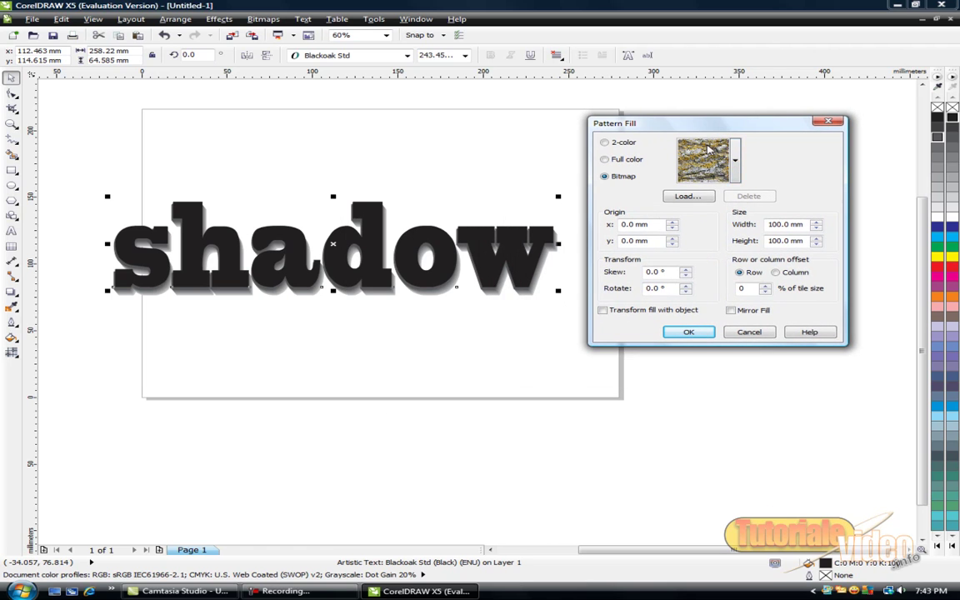
pyautogui.click(735, 163)
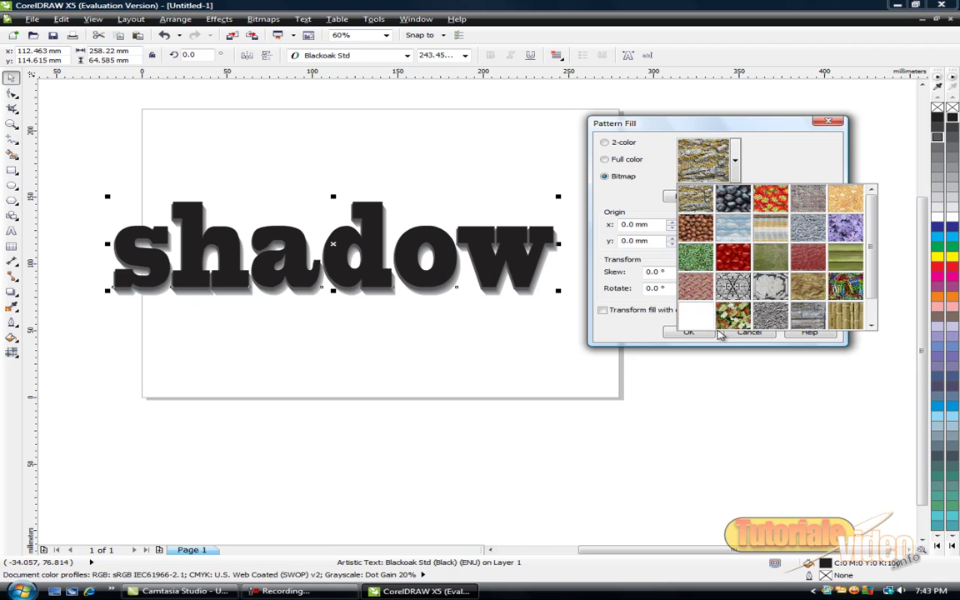
pyautogui.click(703, 144)
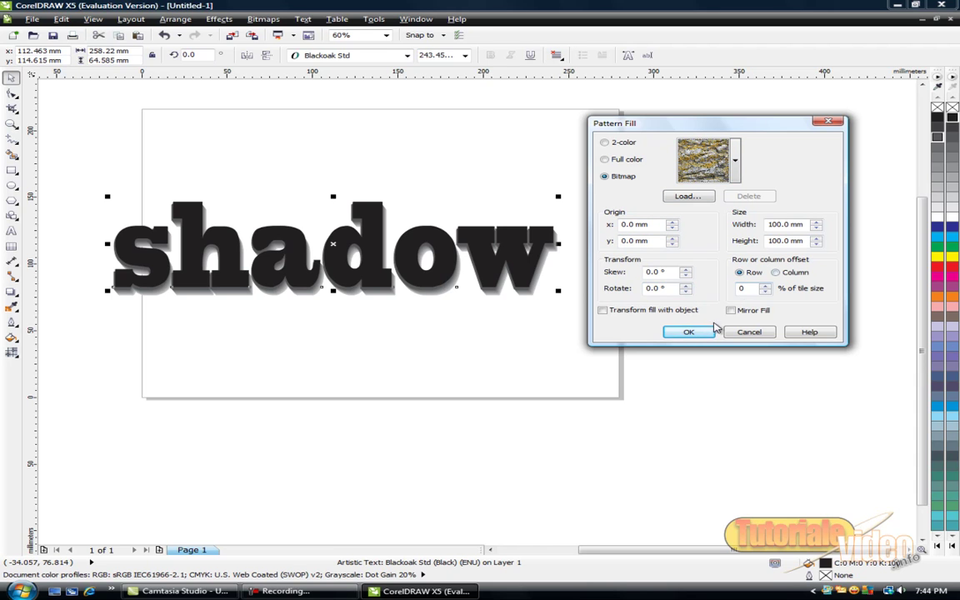
pyautogui.click(689, 334)
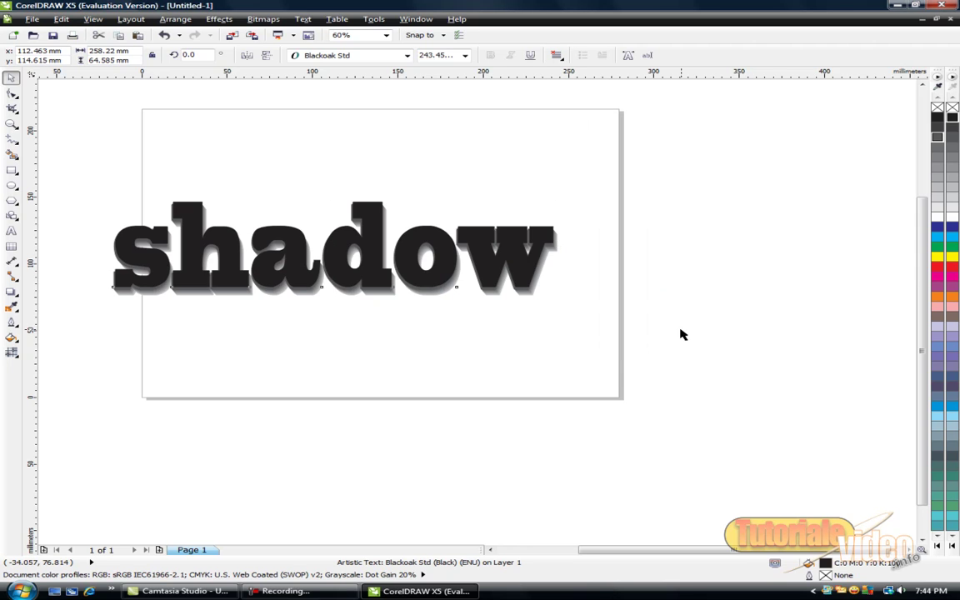
pyautogui.click(231, 470)
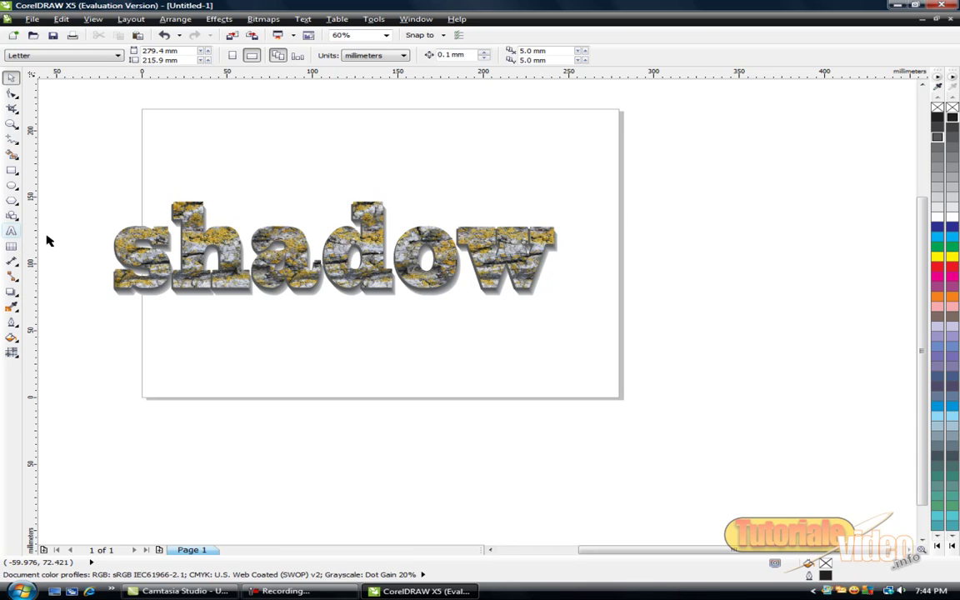
pyautogui.click(12, 293)
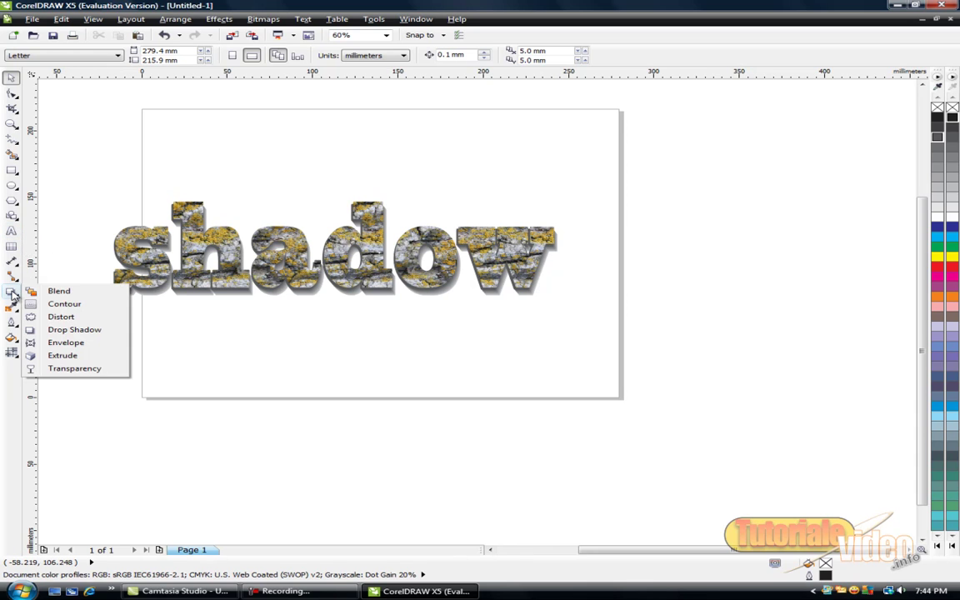
pyautogui.click(89, 331)
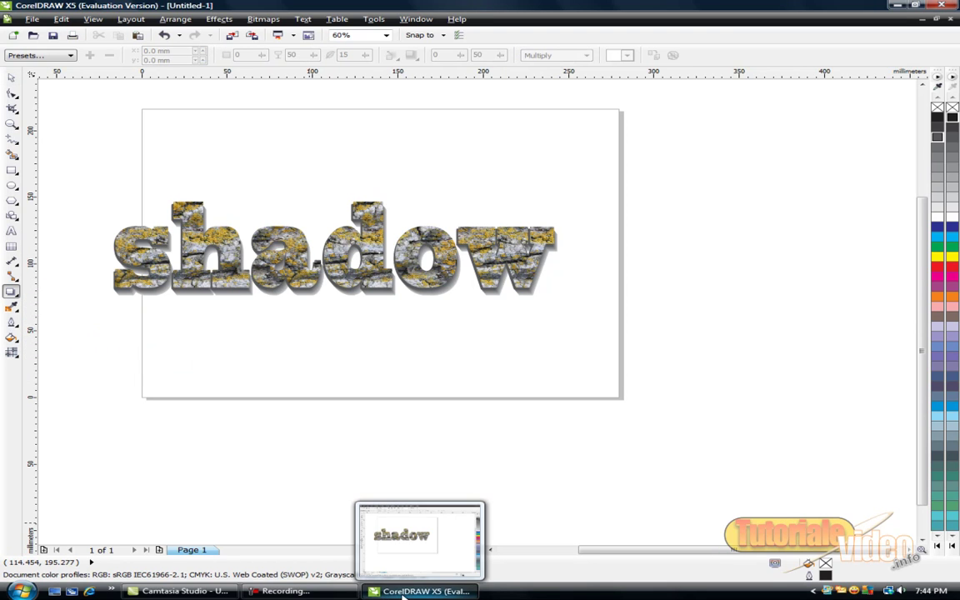
pyautogui.moveTo(346, 597)
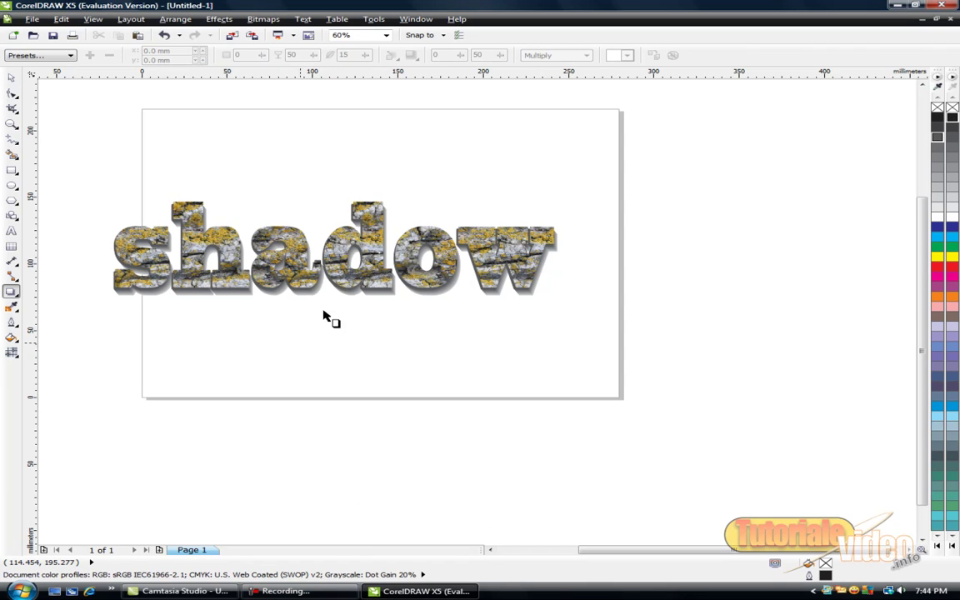
pyautogui.click(253, 255)
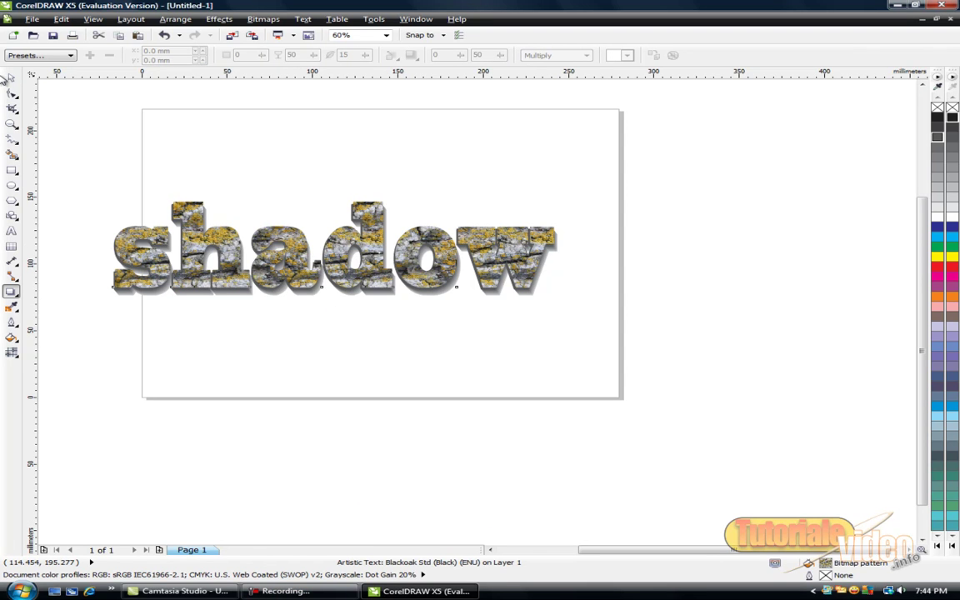
pyautogui.click(12, 77)
# Step: Reposition the rock-patterned top "shadow" over the blended gray text at about x 110.5, y 113.5 mm
pyautogui.click(263, 231)
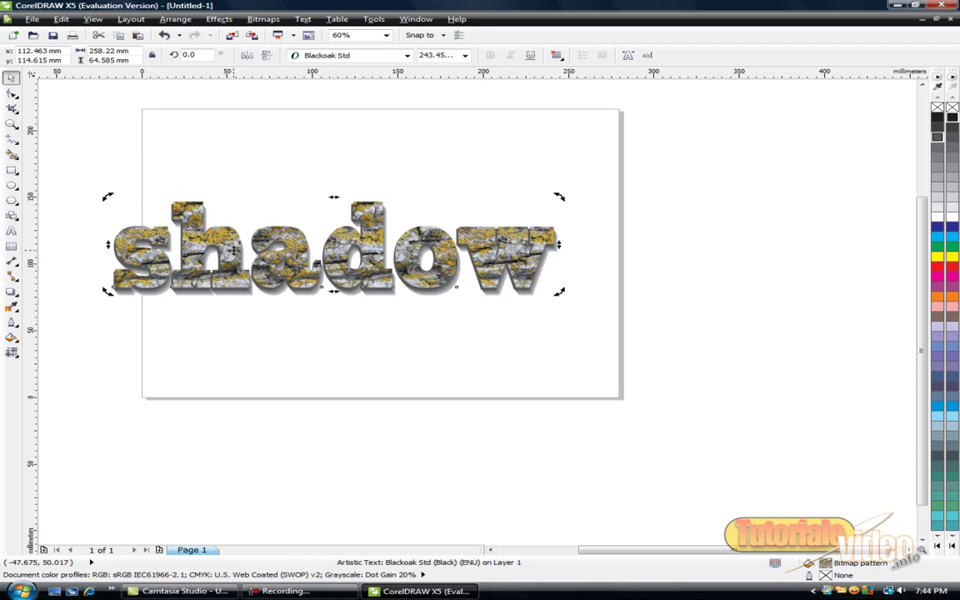
pyautogui.moveTo(262, 221); pyautogui.dragTo(295, 260)
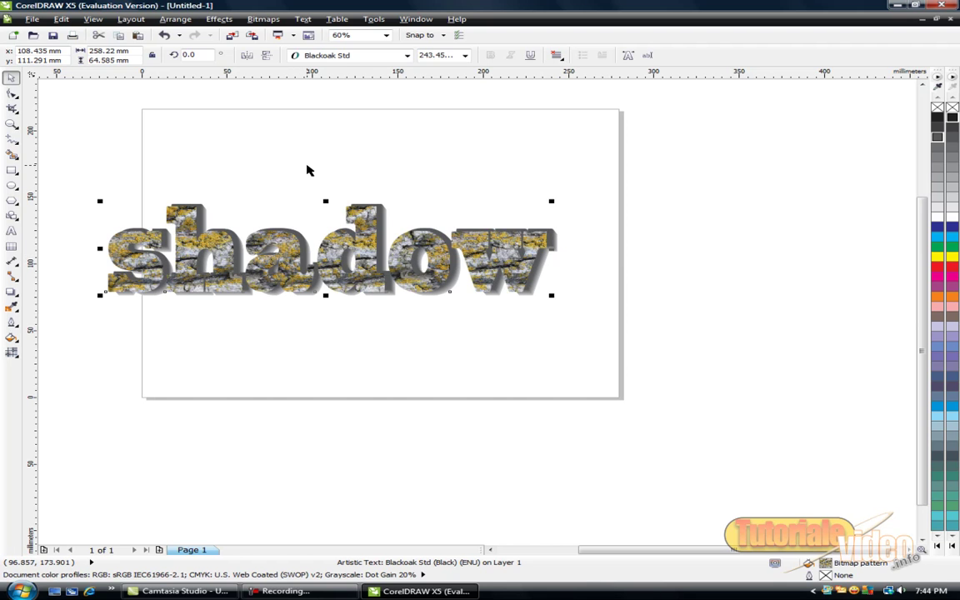
pyautogui.press('Right')
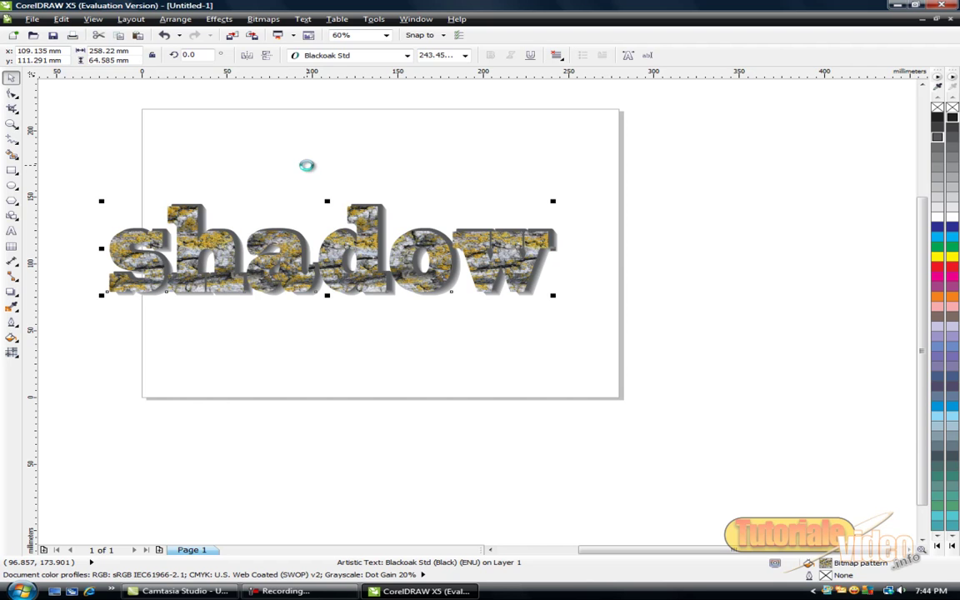
pyautogui.press('Up')
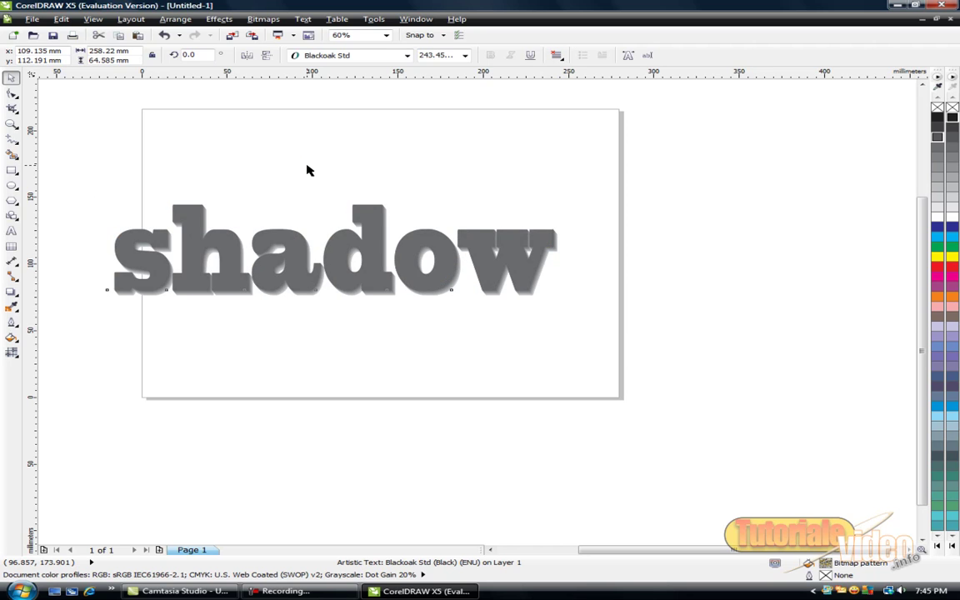
pyautogui.press('Up')
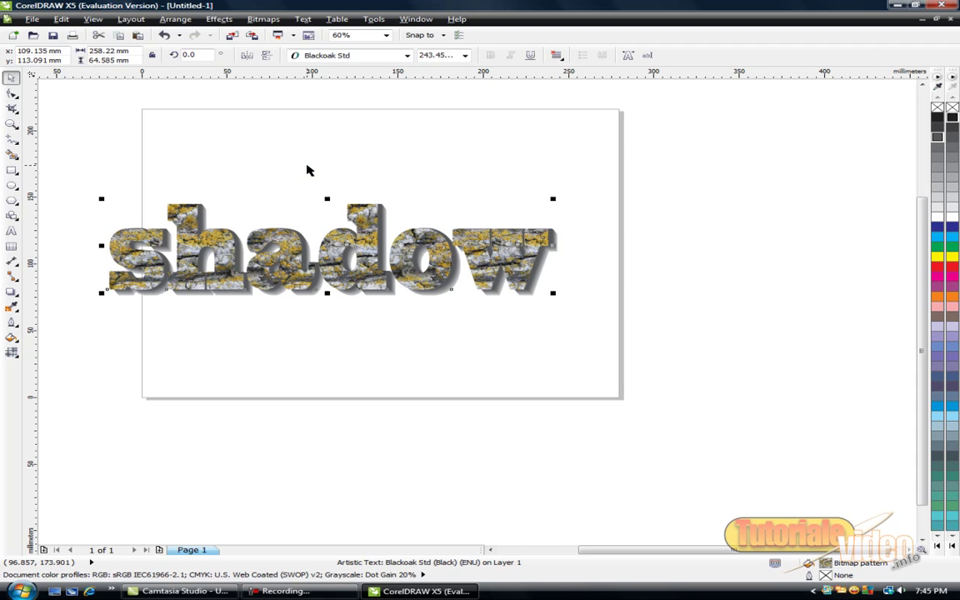
pyautogui.press('Right')
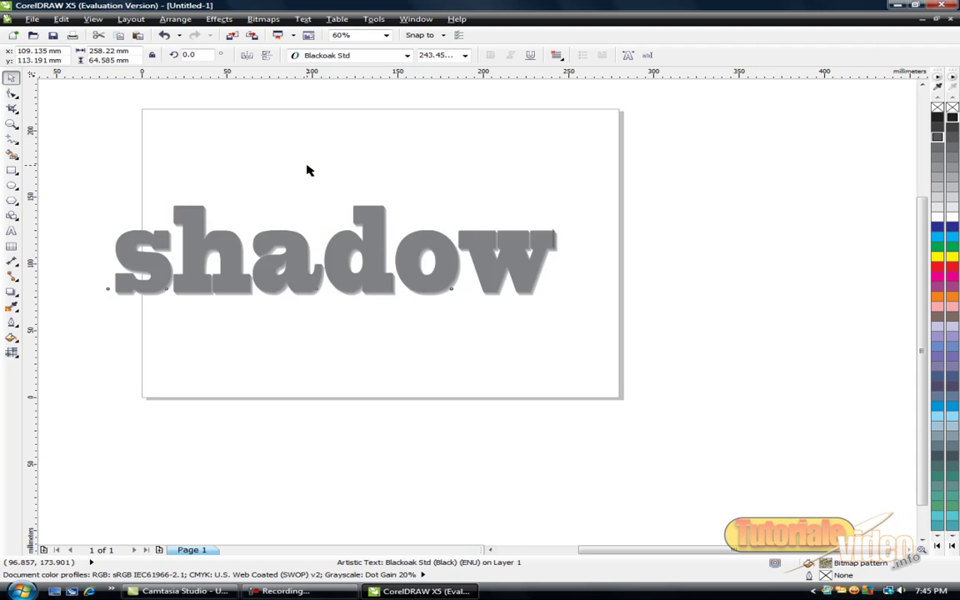
pyautogui.press('Right')
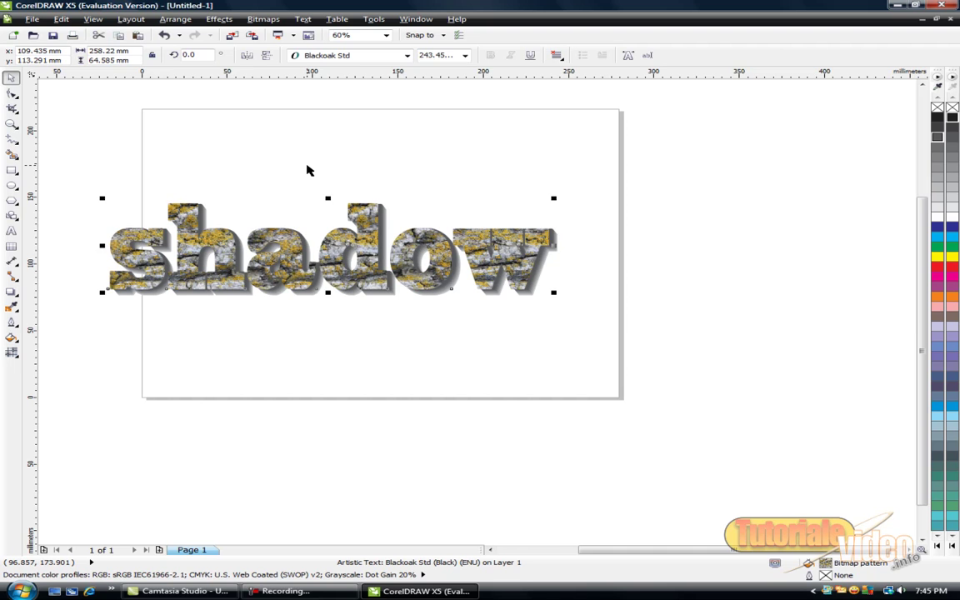
pyautogui.press('Up')
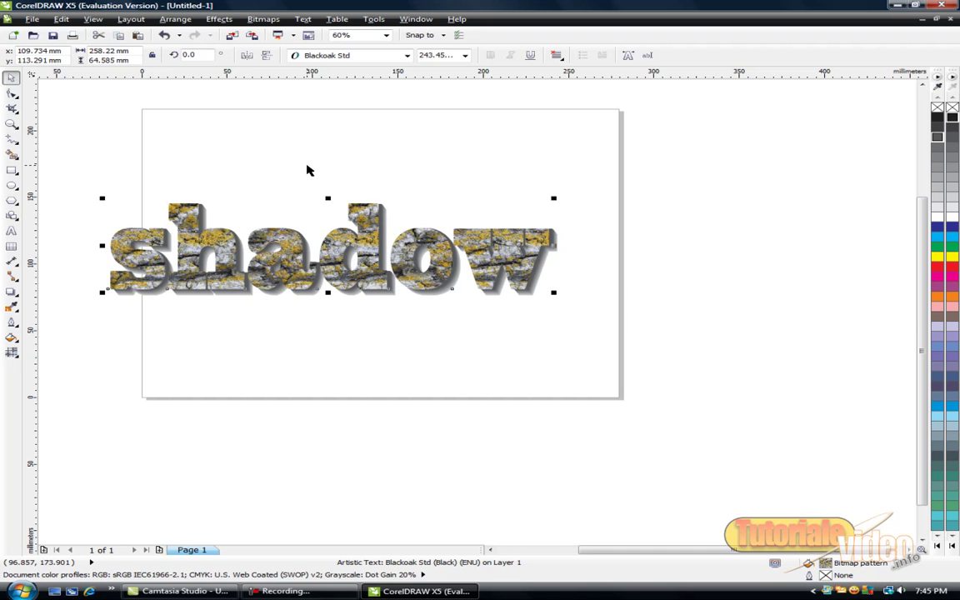
pyautogui.press('Right')
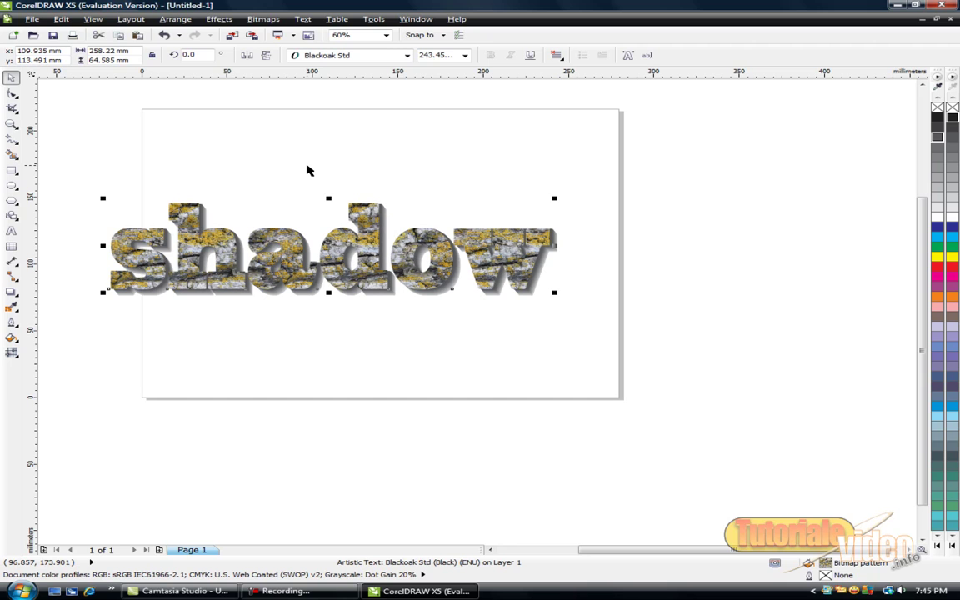
pyautogui.press('Right')
pyautogui.press('Right')
pyautogui.press('Right')
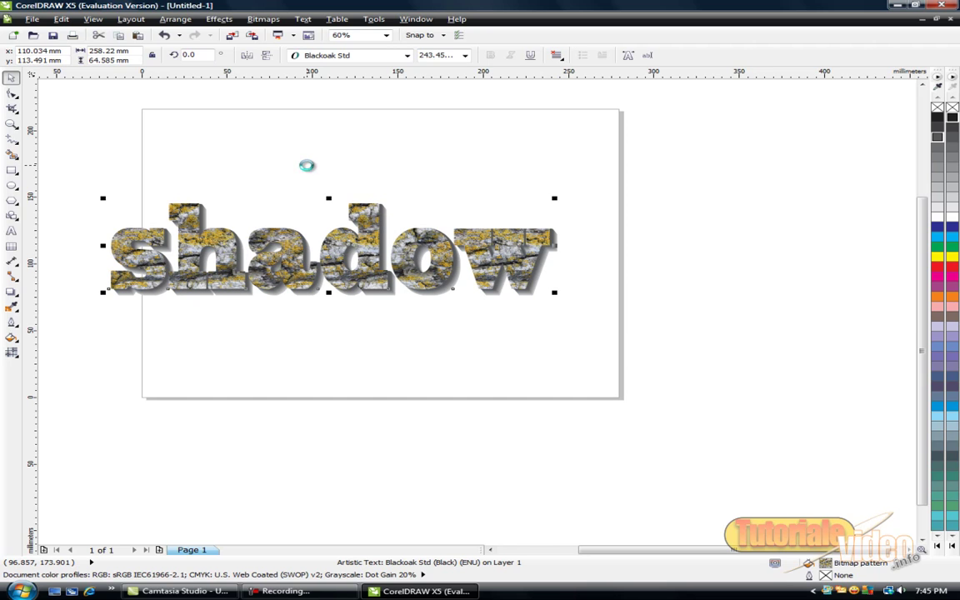
pyautogui.press('Right')
pyautogui.press('Right')
pyautogui.press('Right')
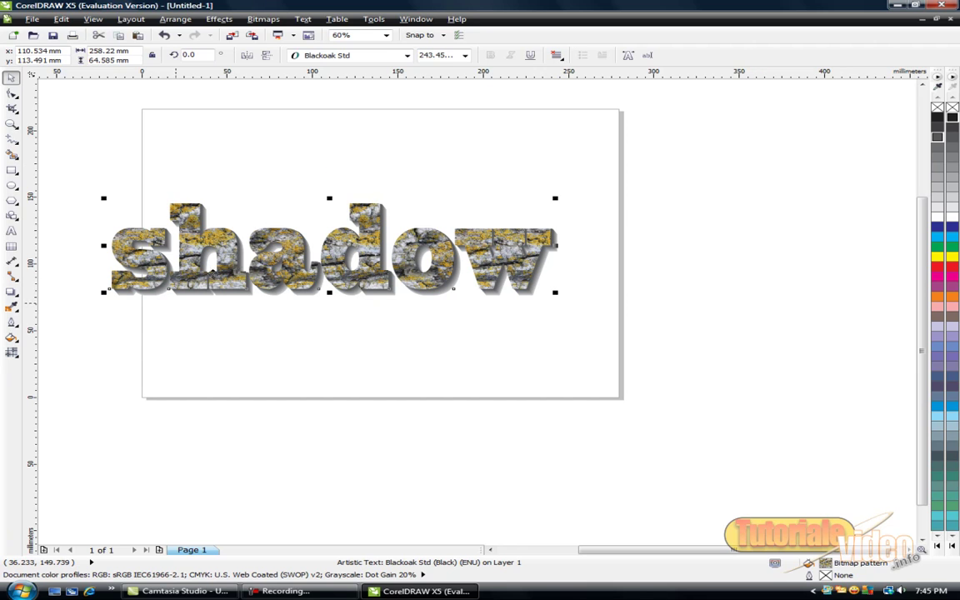
# Step: Fill the top "shadow" with the full-color red pattern with thin curved orange lines at 100 by 100 mm, and deselect it
pyautogui.click(205, 232)
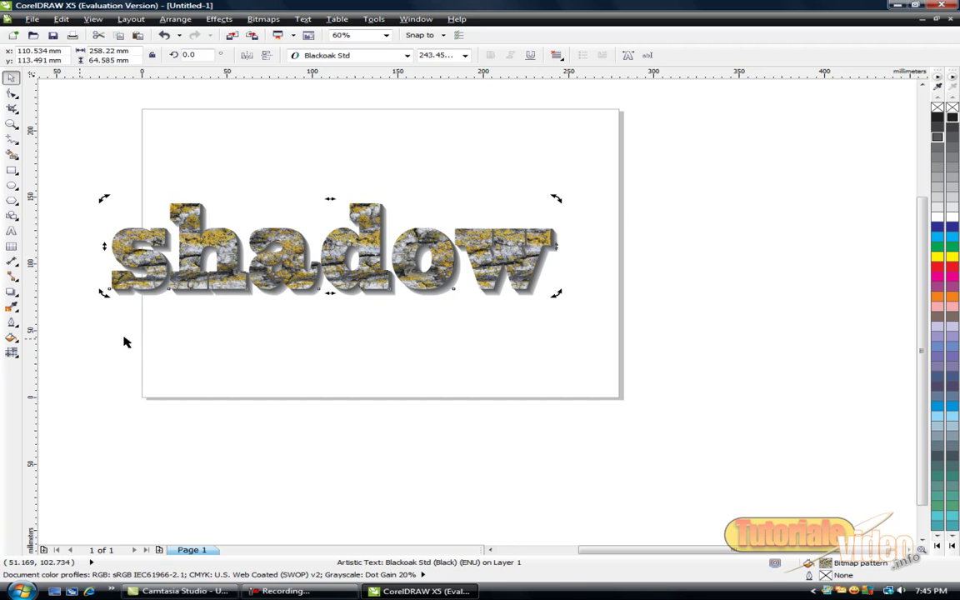
pyautogui.click(11, 337)
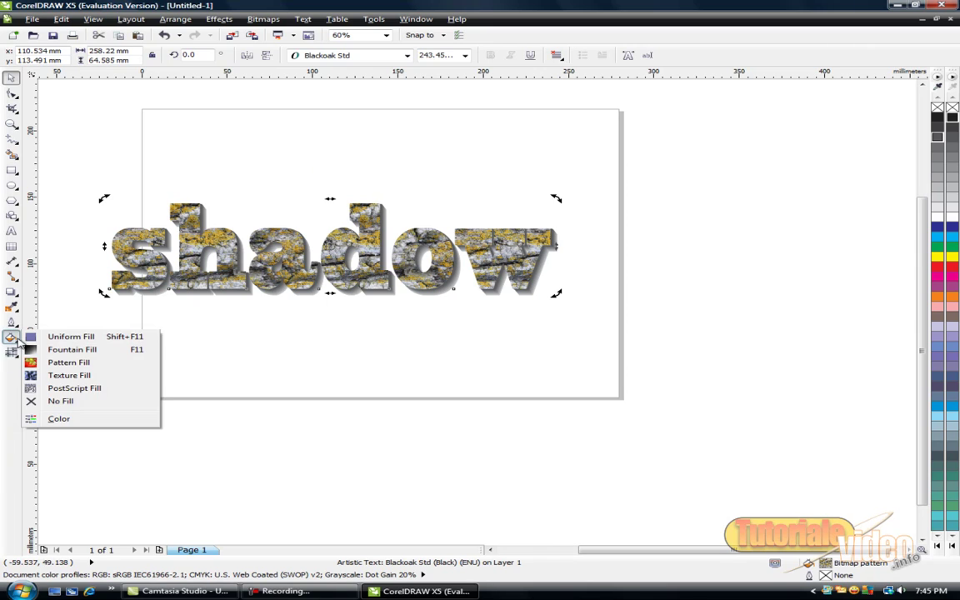
pyautogui.click(73, 364)
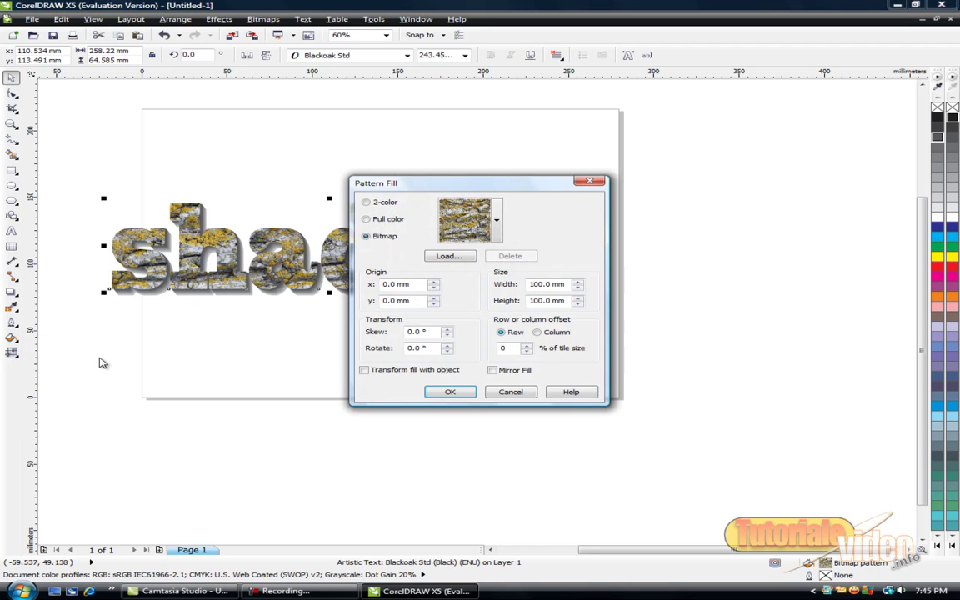
pyautogui.click(367, 220)
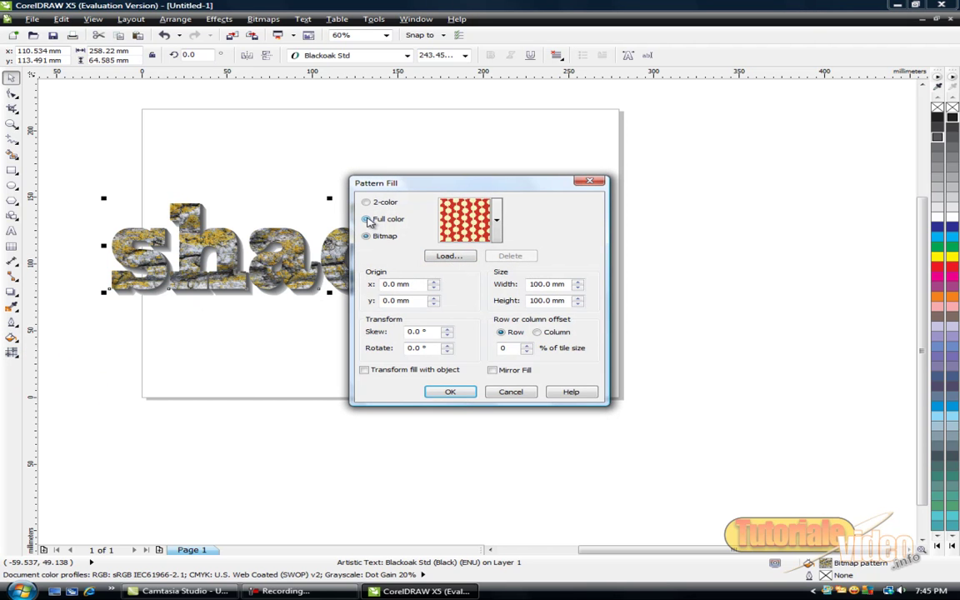
pyautogui.click(497, 221)
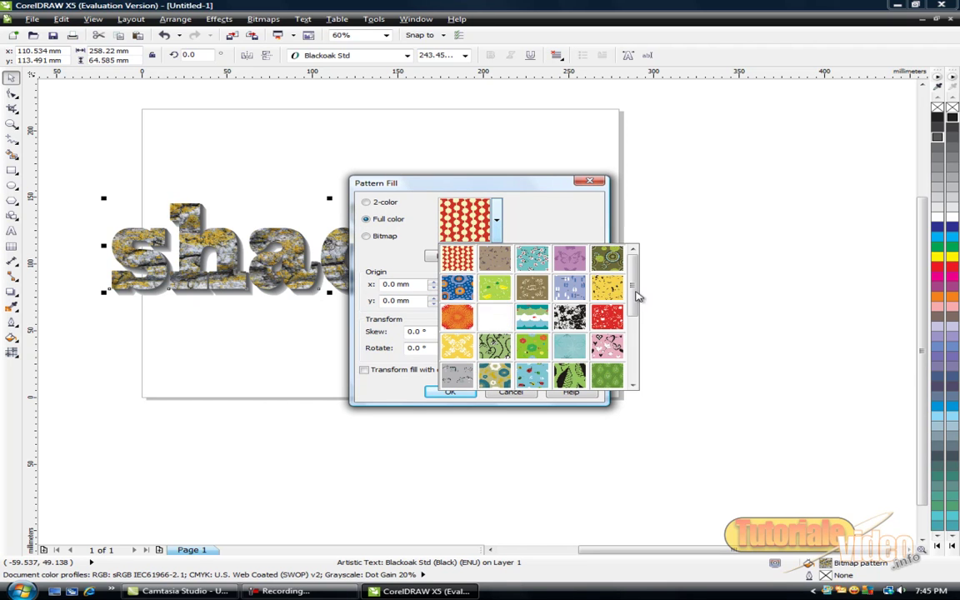
pyautogui.moveTo(636, 297); pyautogui.dragTo(631, 337)
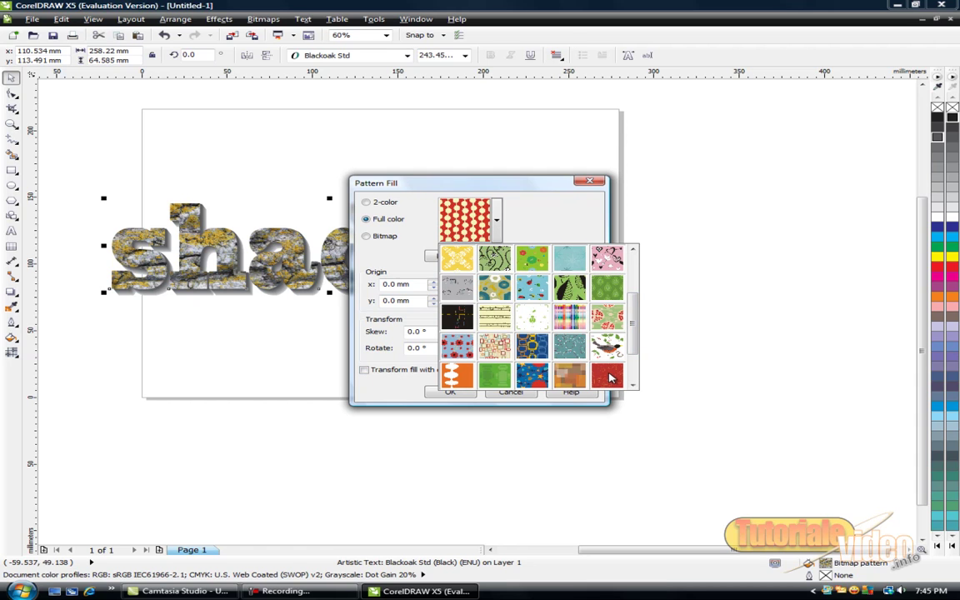
pyautogui.click(610, 377)
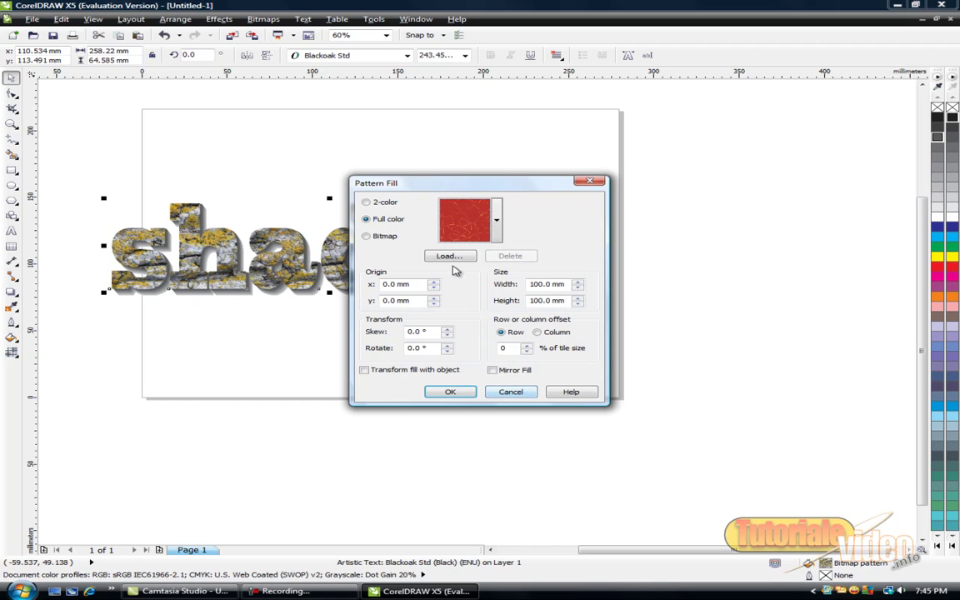
pyautogui.click(451, 392)
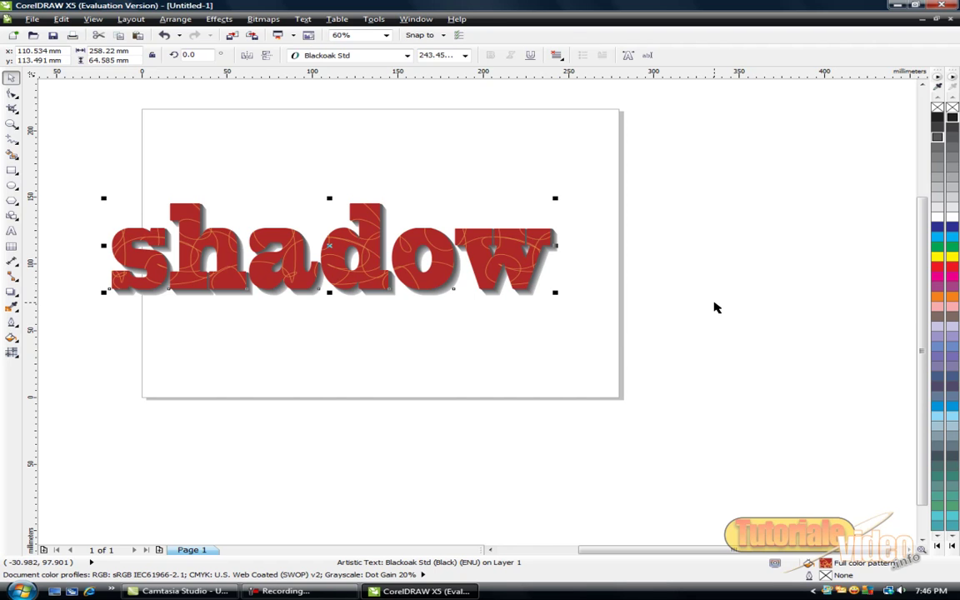
pyautogui.click(714, 308)
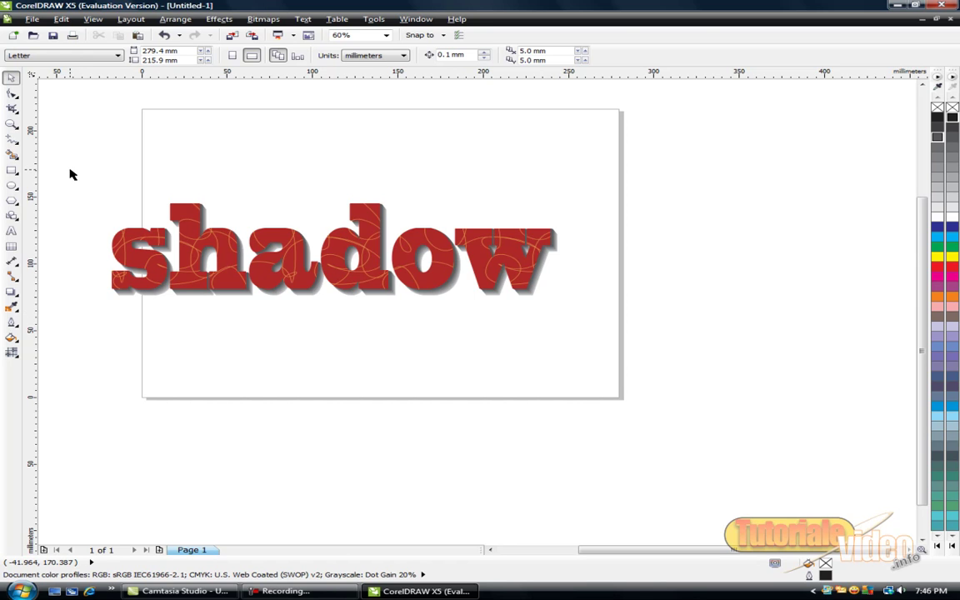
# Step: Group all objects of the shadowed text and scale the group proportionally to about 90.9%
pyautogui.hotkey('ctrl', 'a')
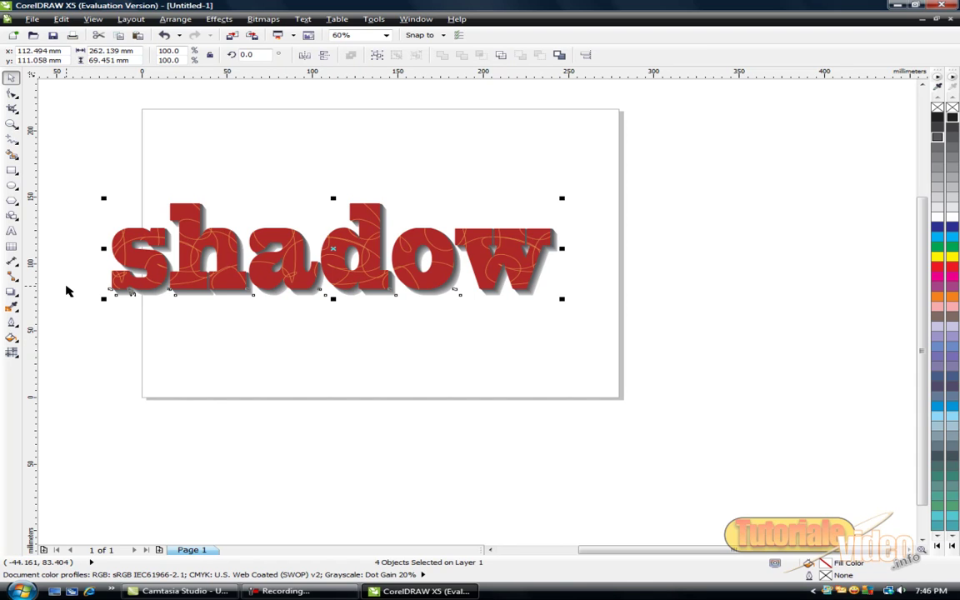
pyautogui.hotkey('ctrl', 'g')
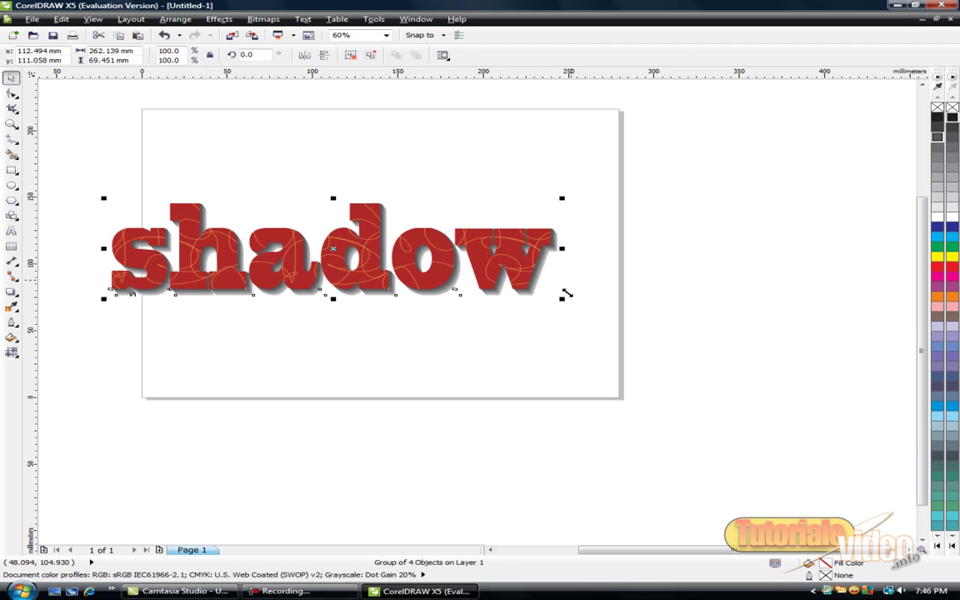
pyautogui.moveTo(561, 298); pyautogui.dragTo(317, 334)
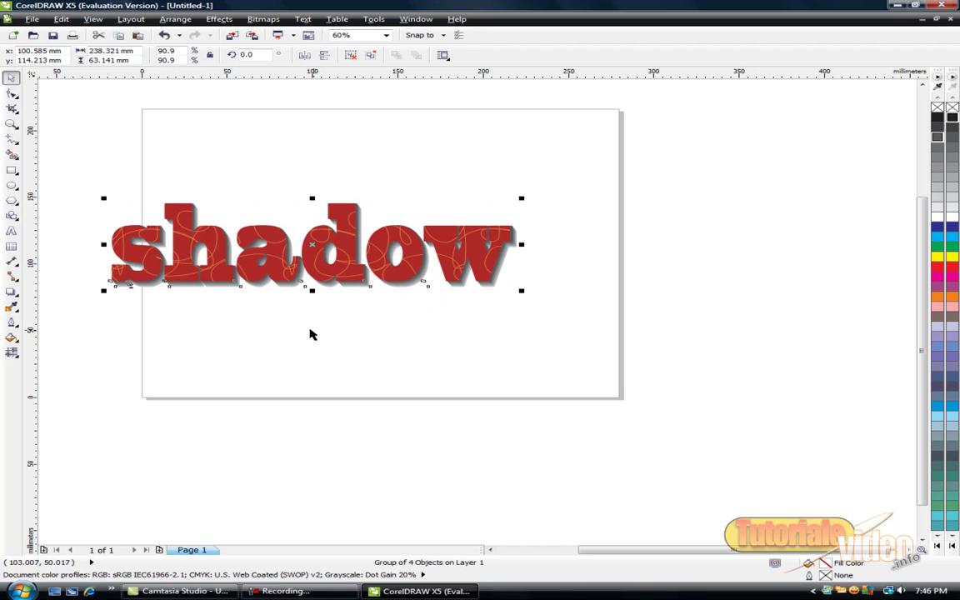
# Step: Move the grouped "shadow" text to the lower part of the page at about x 129.5, y 48.3 mm
pyautogui.moveTo(313, 245)
pyautogui.mouseDown()
pyautogui.moveTo(434, 244)
pyautogui.moveTo(402, 234)
pyautogui.moveTo(313, 245)
pyautogui.mouseUp()
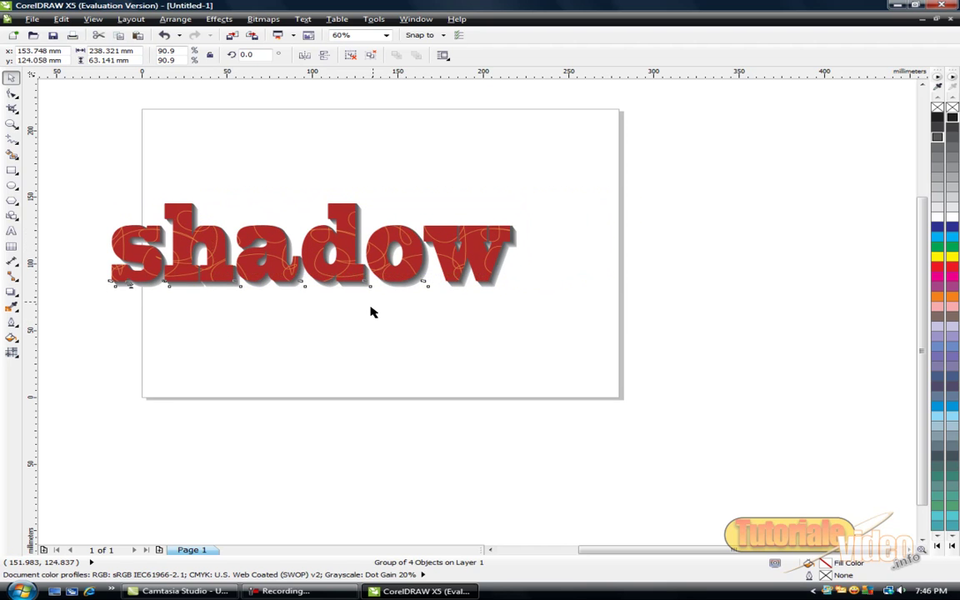
pyautogui.click(377, 315)
pyautogui.hotkey('ctrl', 'z')
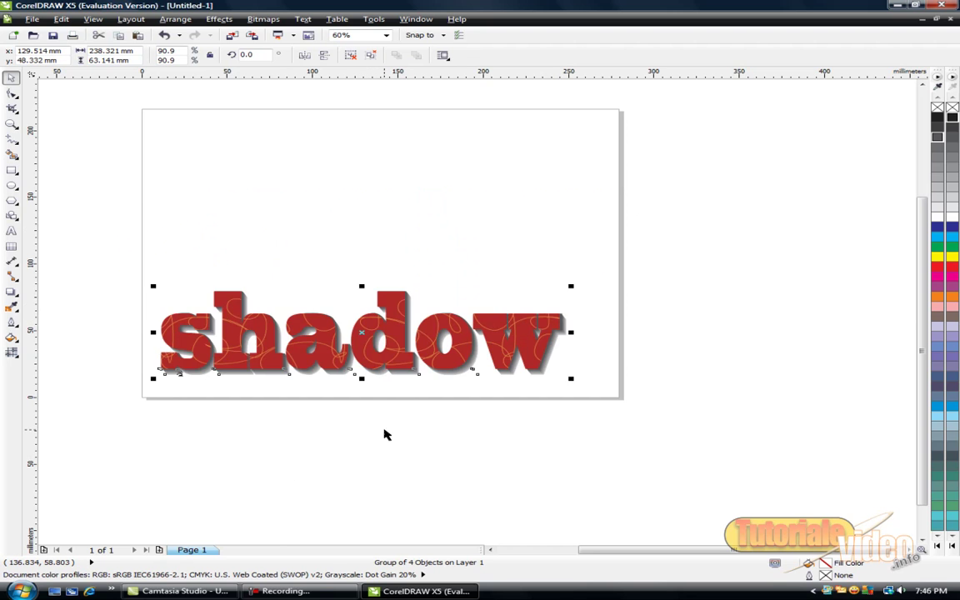
pyautogui.moveTo(338, 597)
pyautogui.click(340, 391)
pyautogui.click(317, 594)
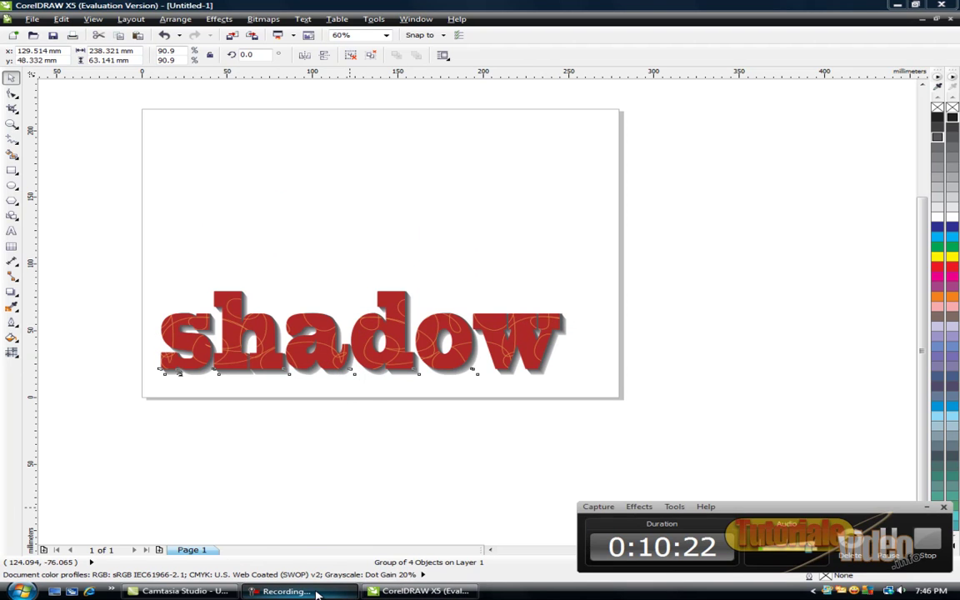